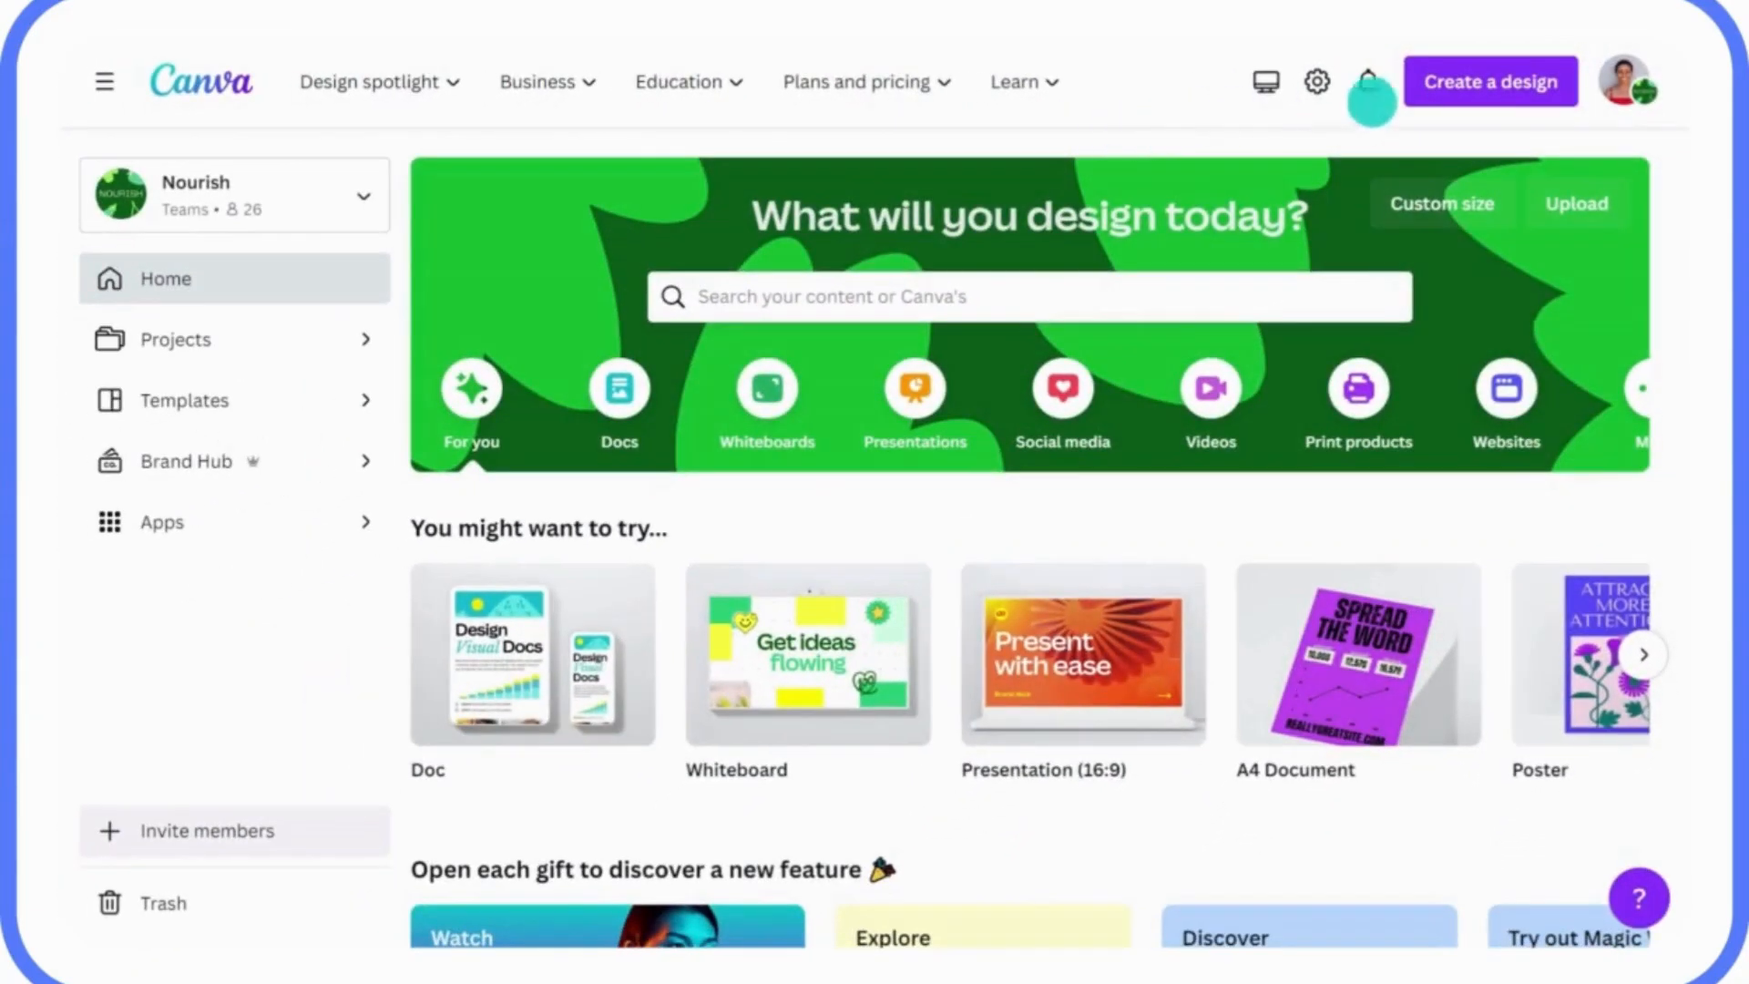
# Import the Q1 Sustainability Strategy Doc PDF from the computer and view the new design.
pyautogui.click(1466, 96)
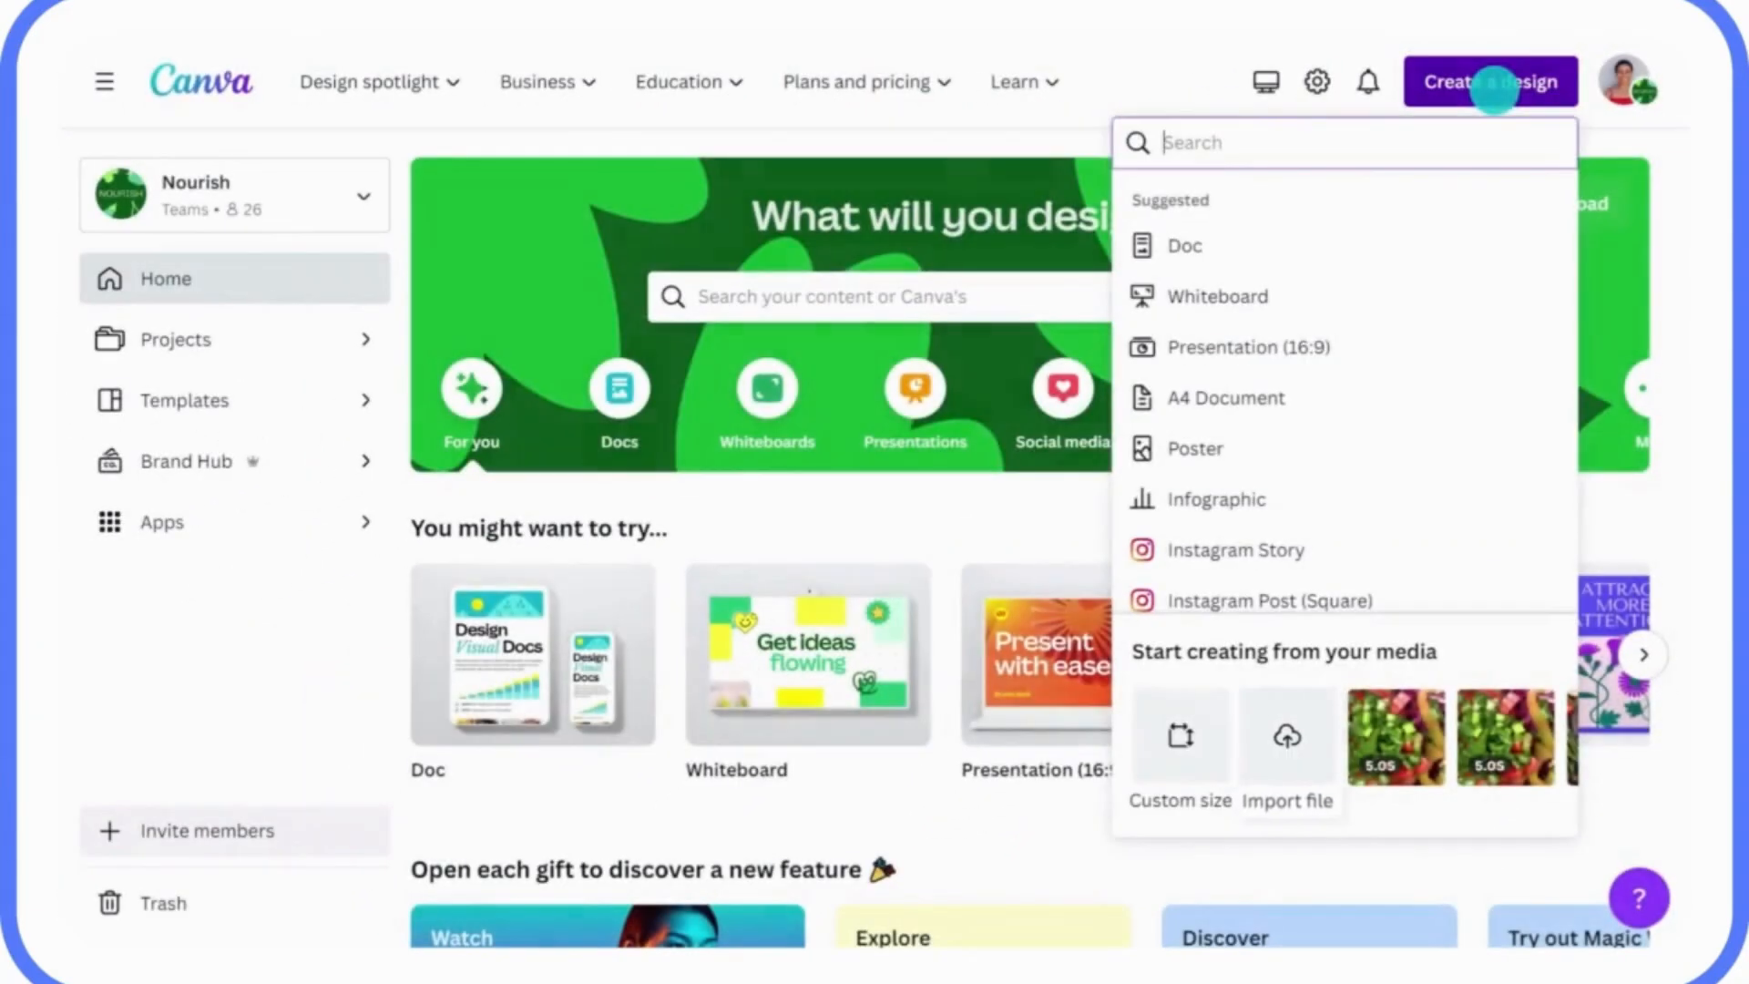
pyautogui.click(1287, 736)
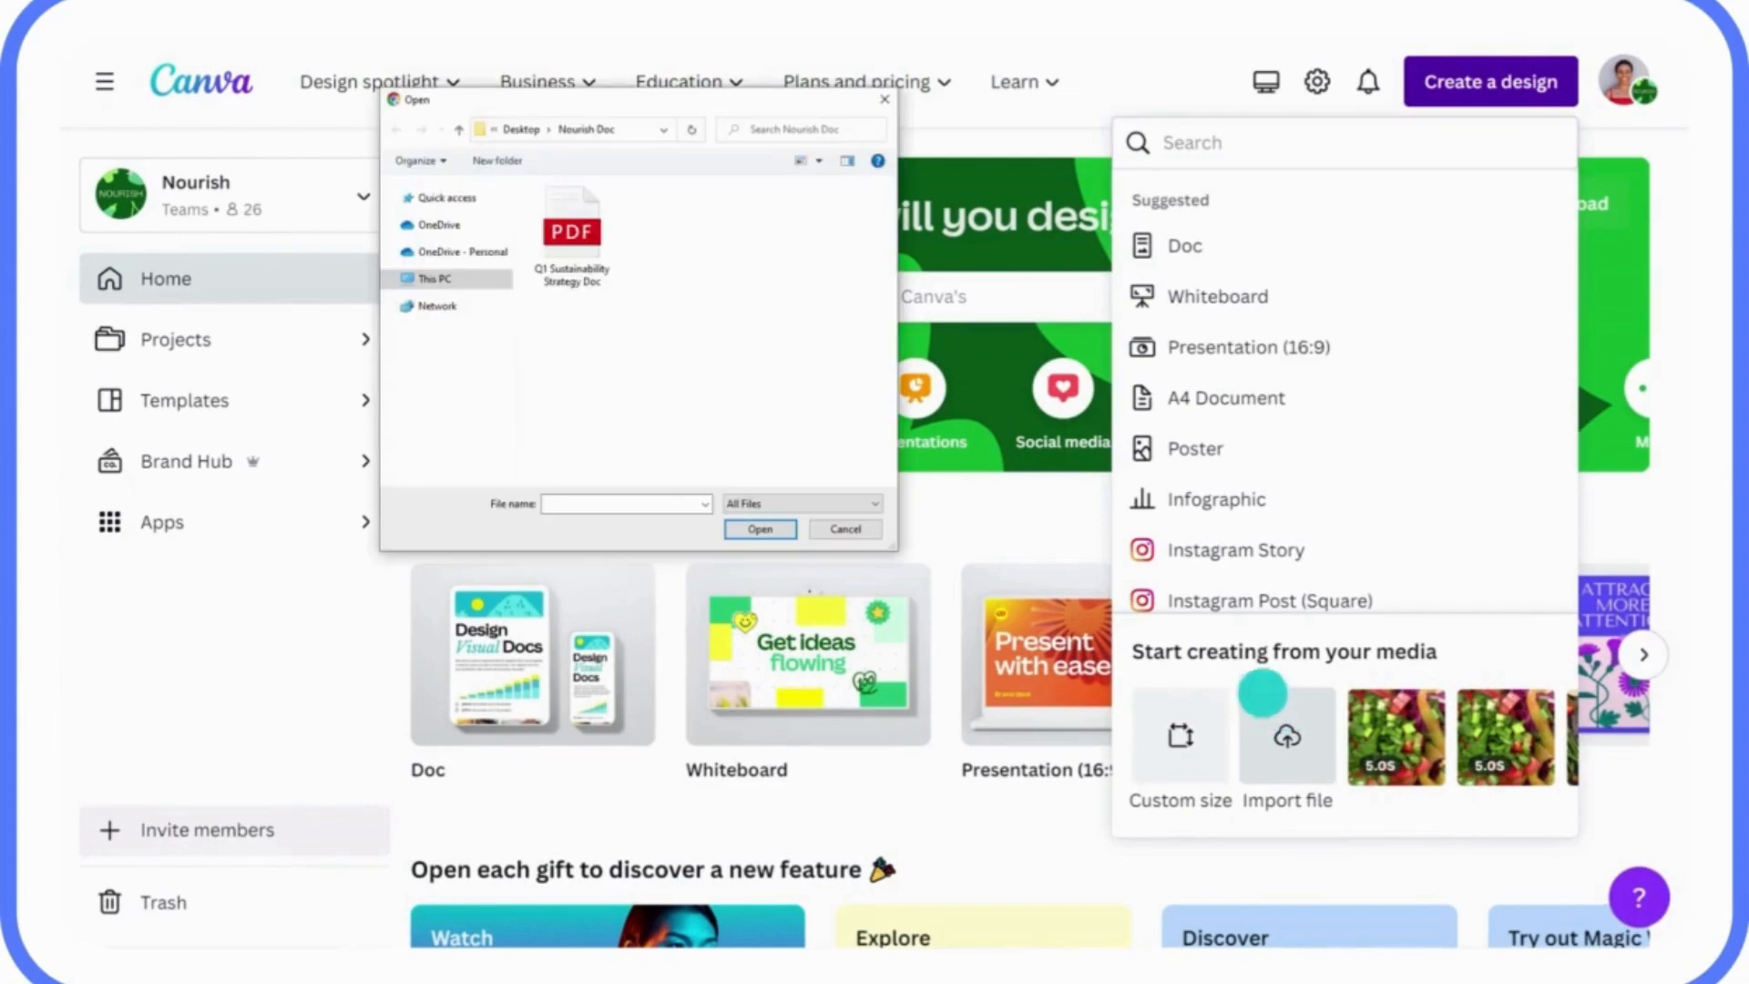
pyautogui.click(572, 230)
pyautogui.click(748, 530)
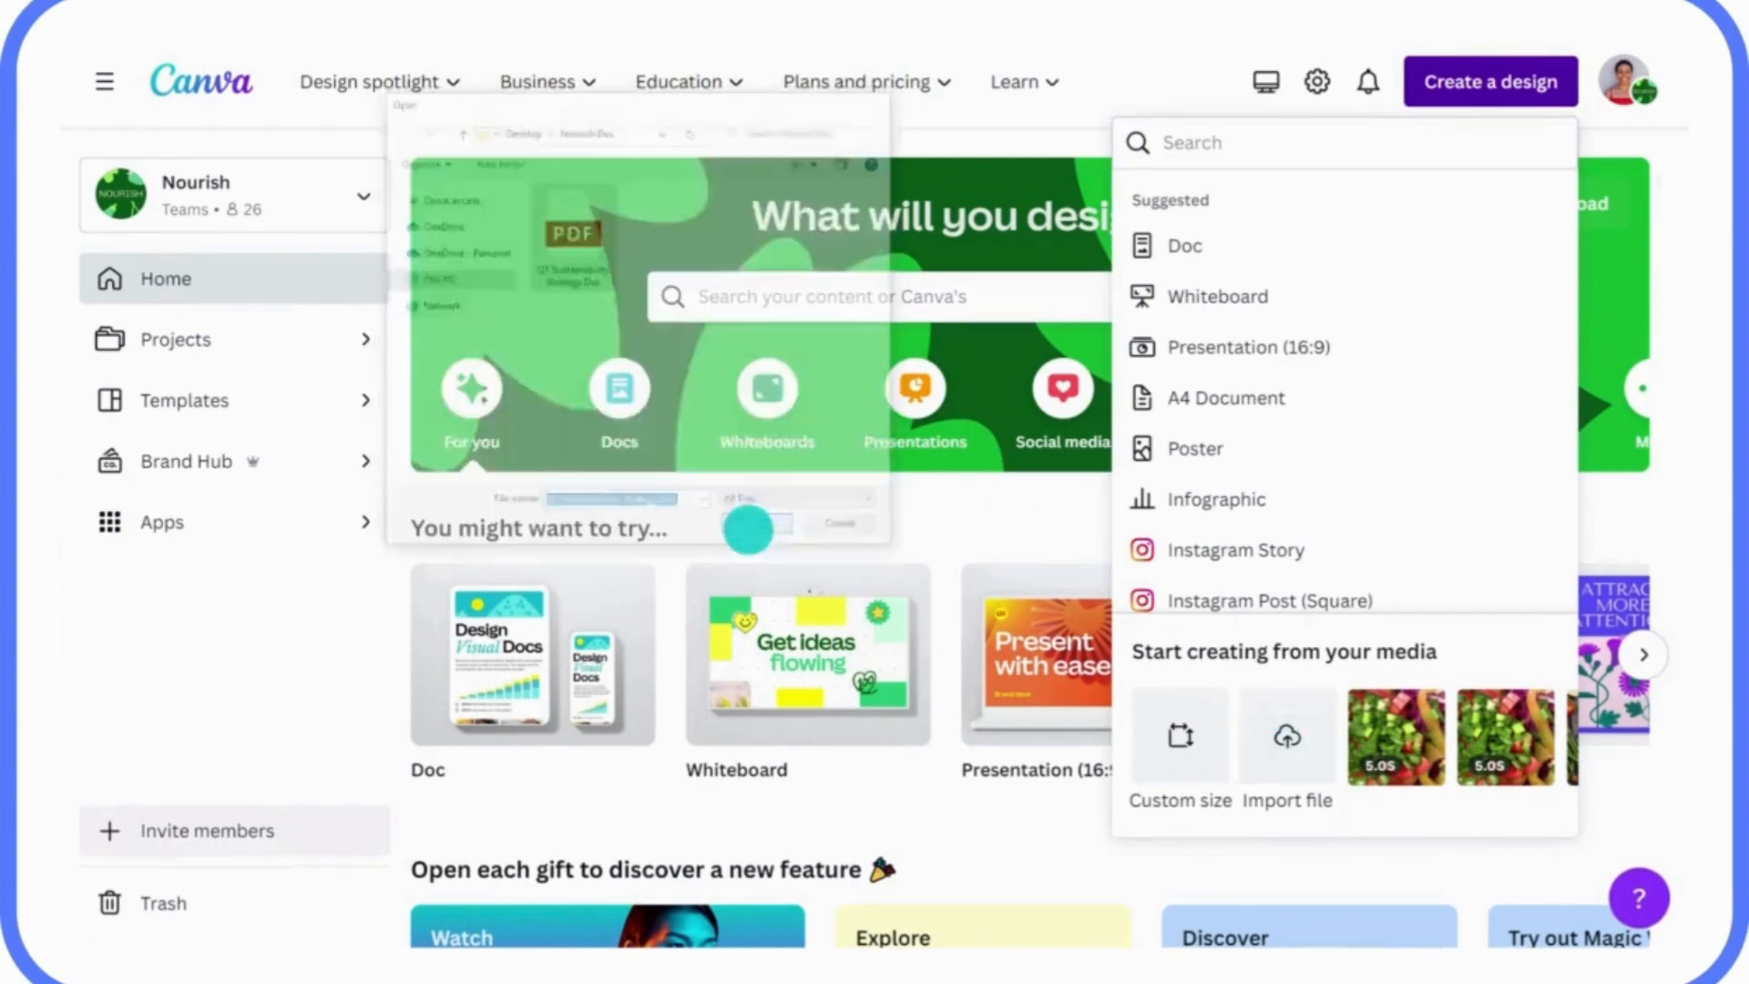
pyautogui.click(966, 84)
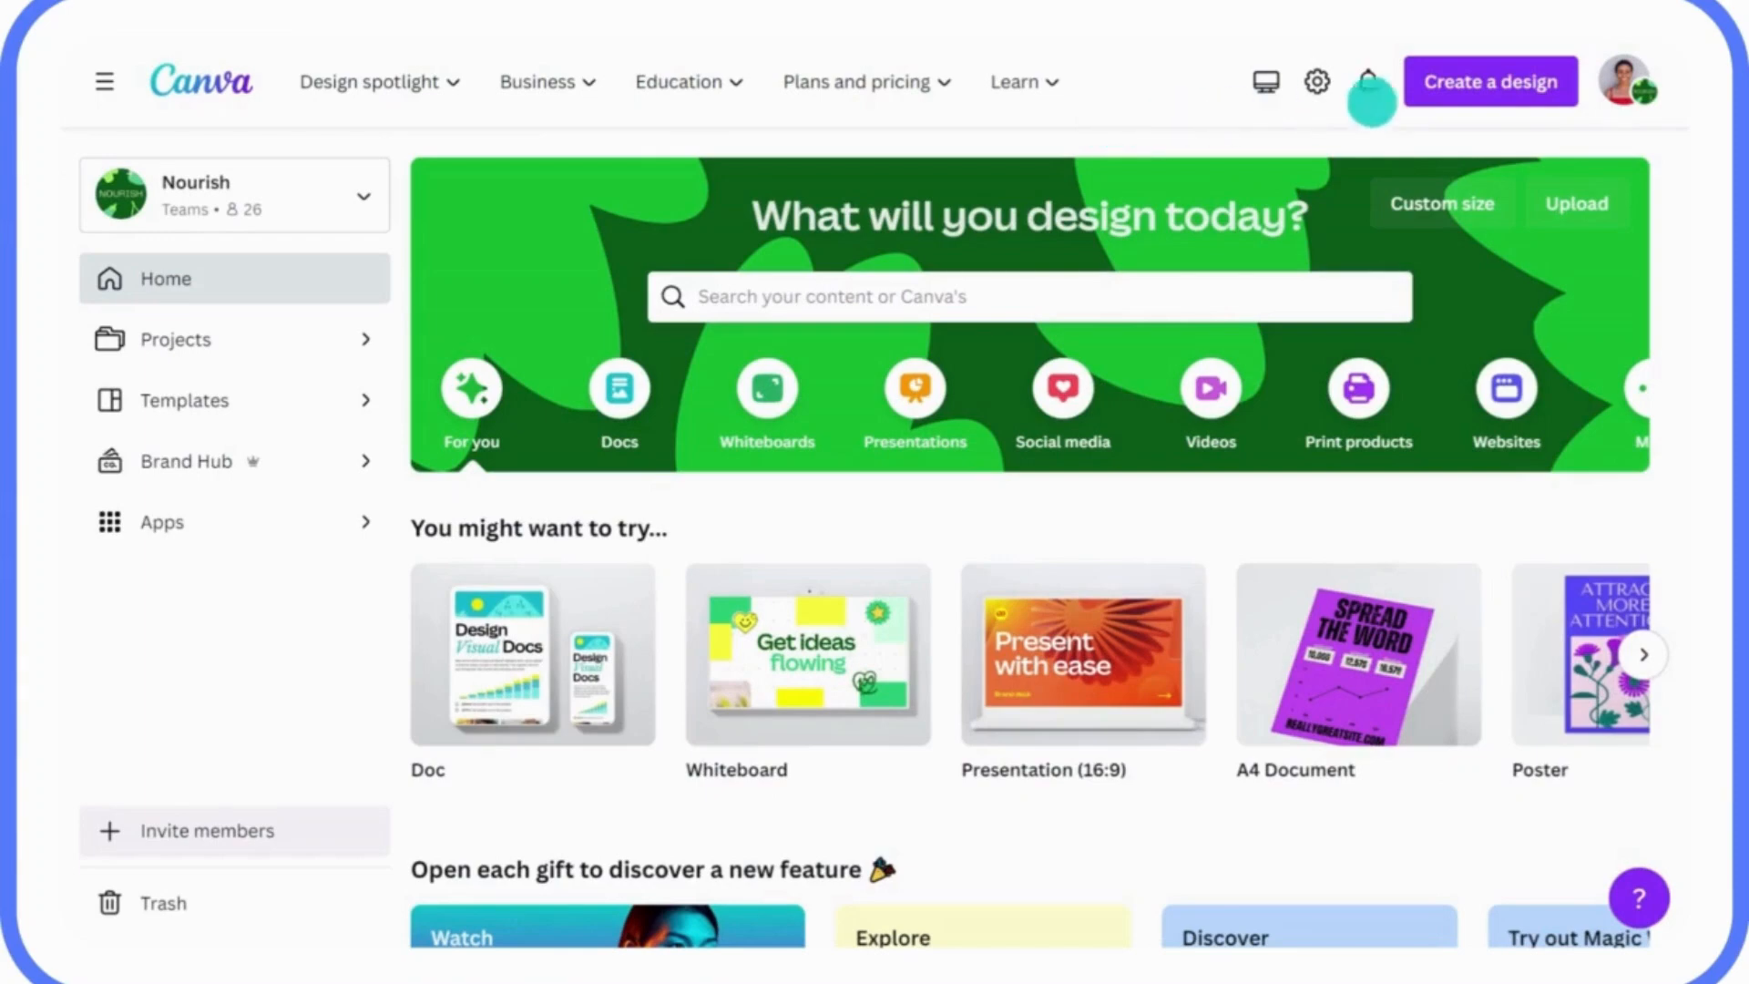
# Repeat the import of the Q1 Sustainability Strategy Doc PDF and view it again.
pyautogui.click(1469, 106)
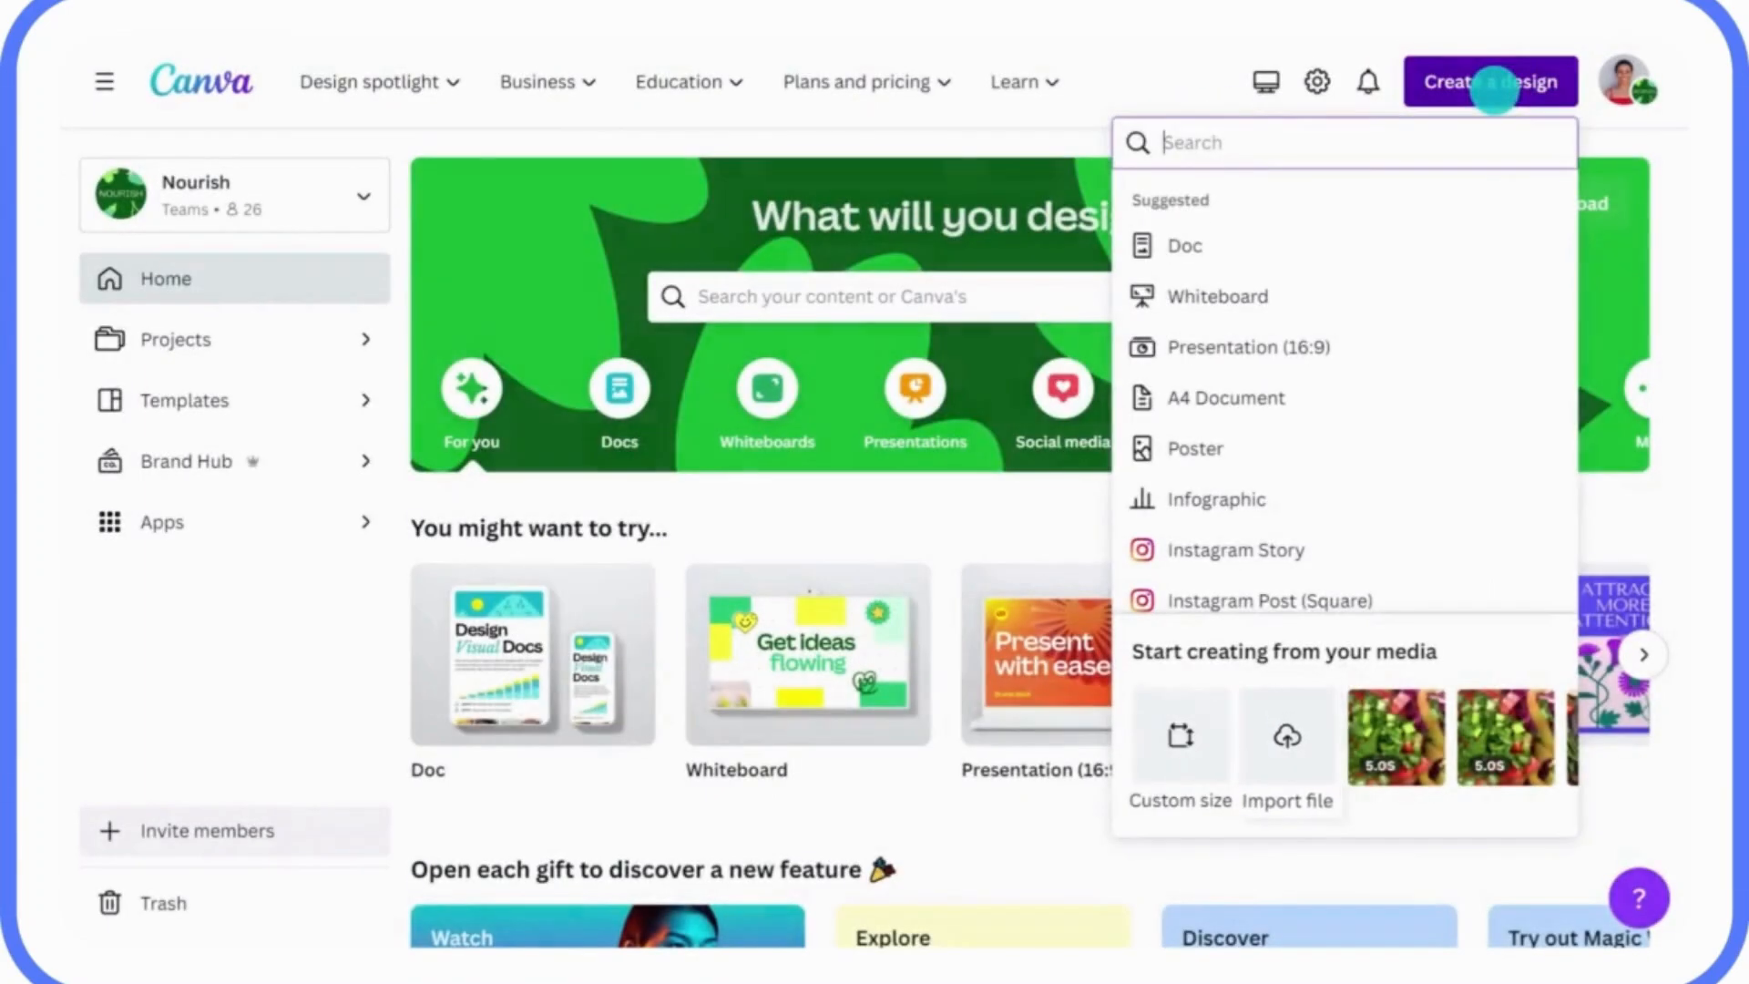
pyautogui.click(1287, 720)
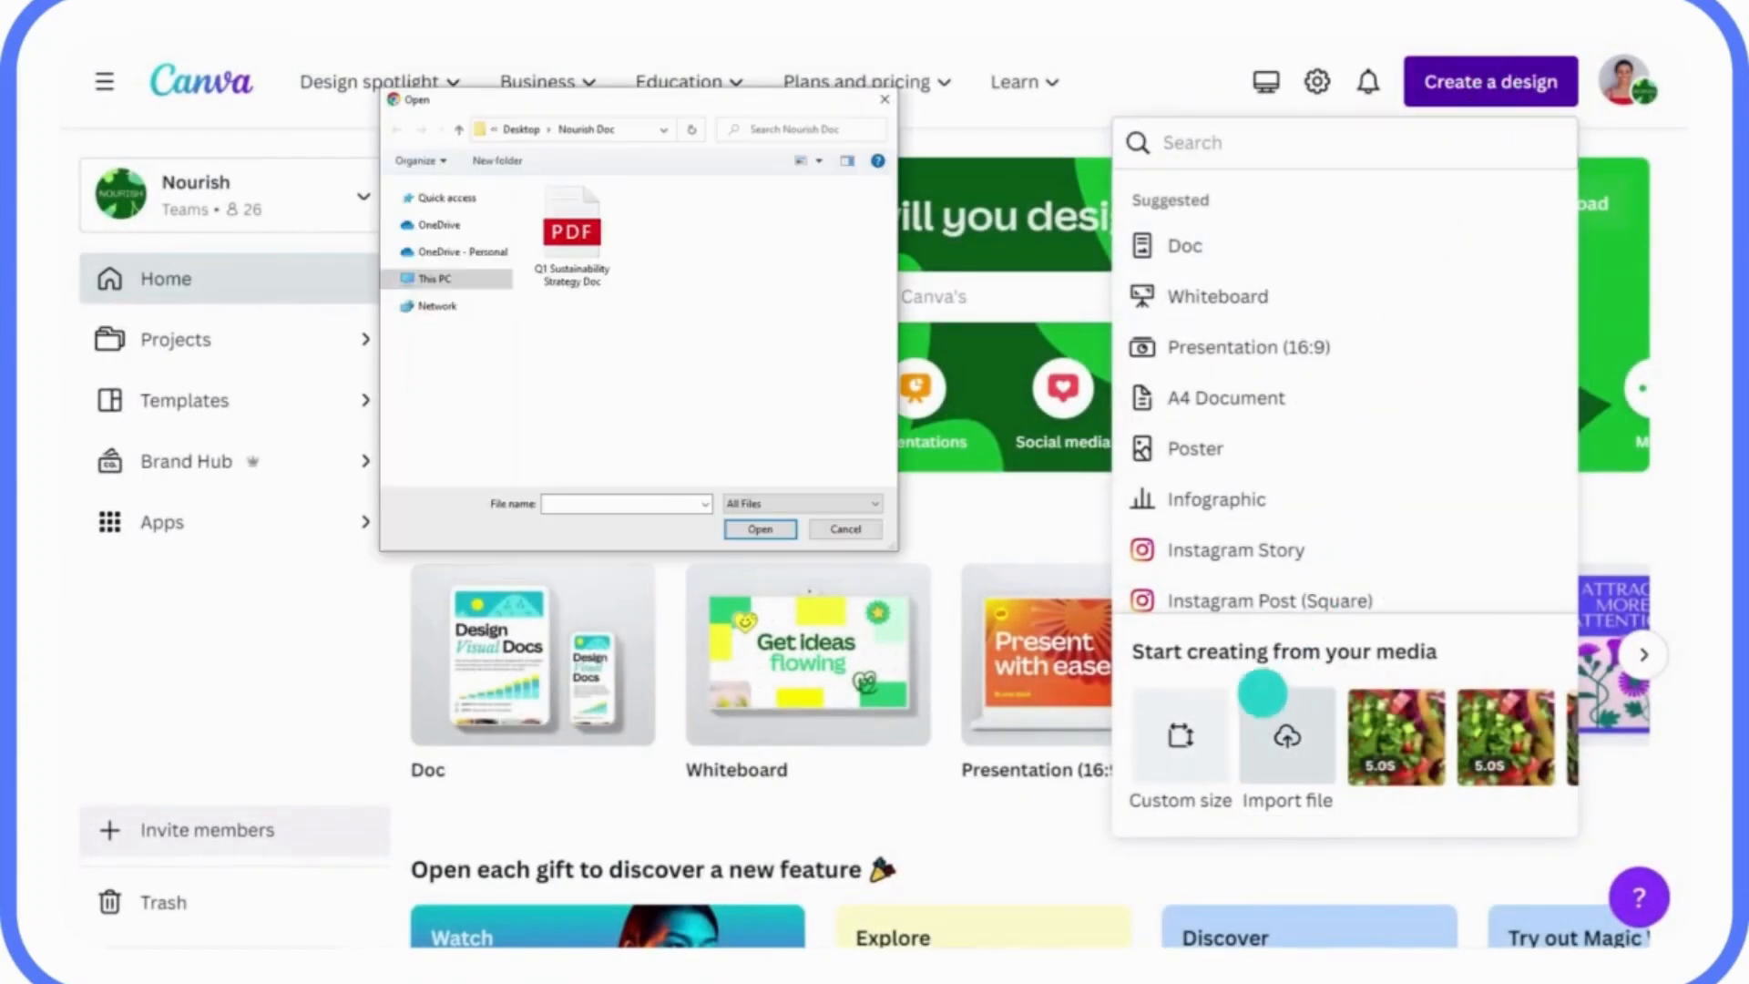
pyautogui.click(572, 228)
pyautogui.click(759, 529)
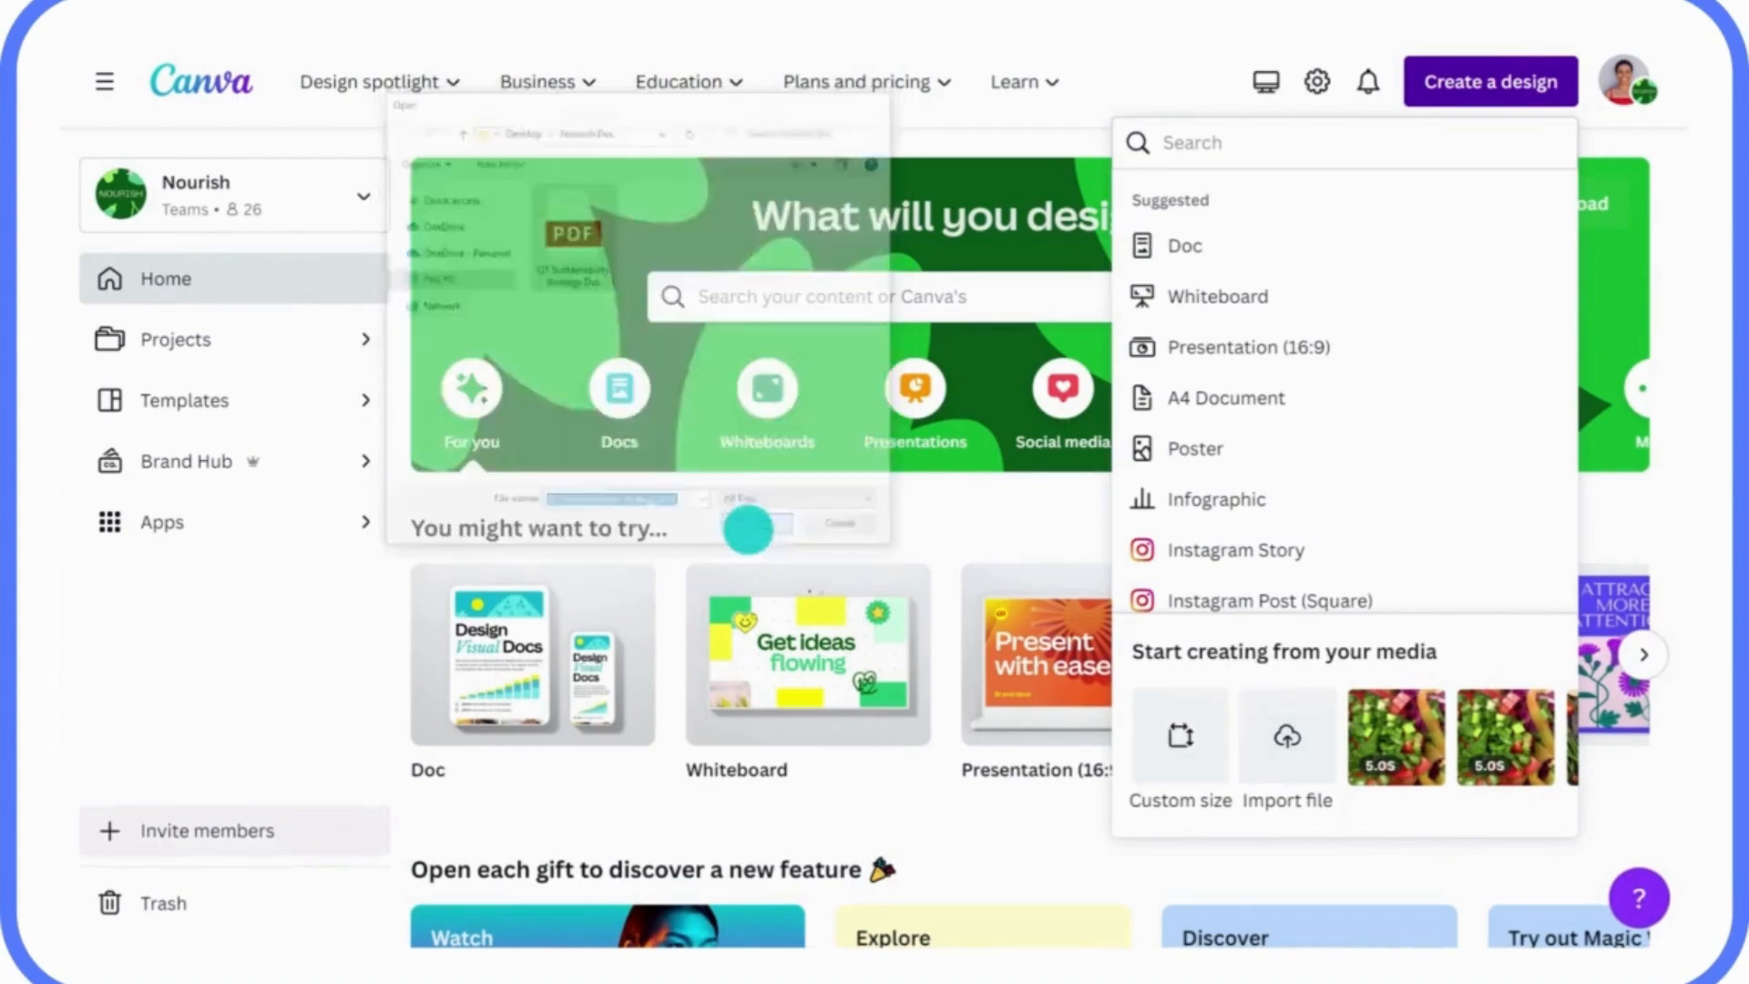
pyautogui.click(962, 84)
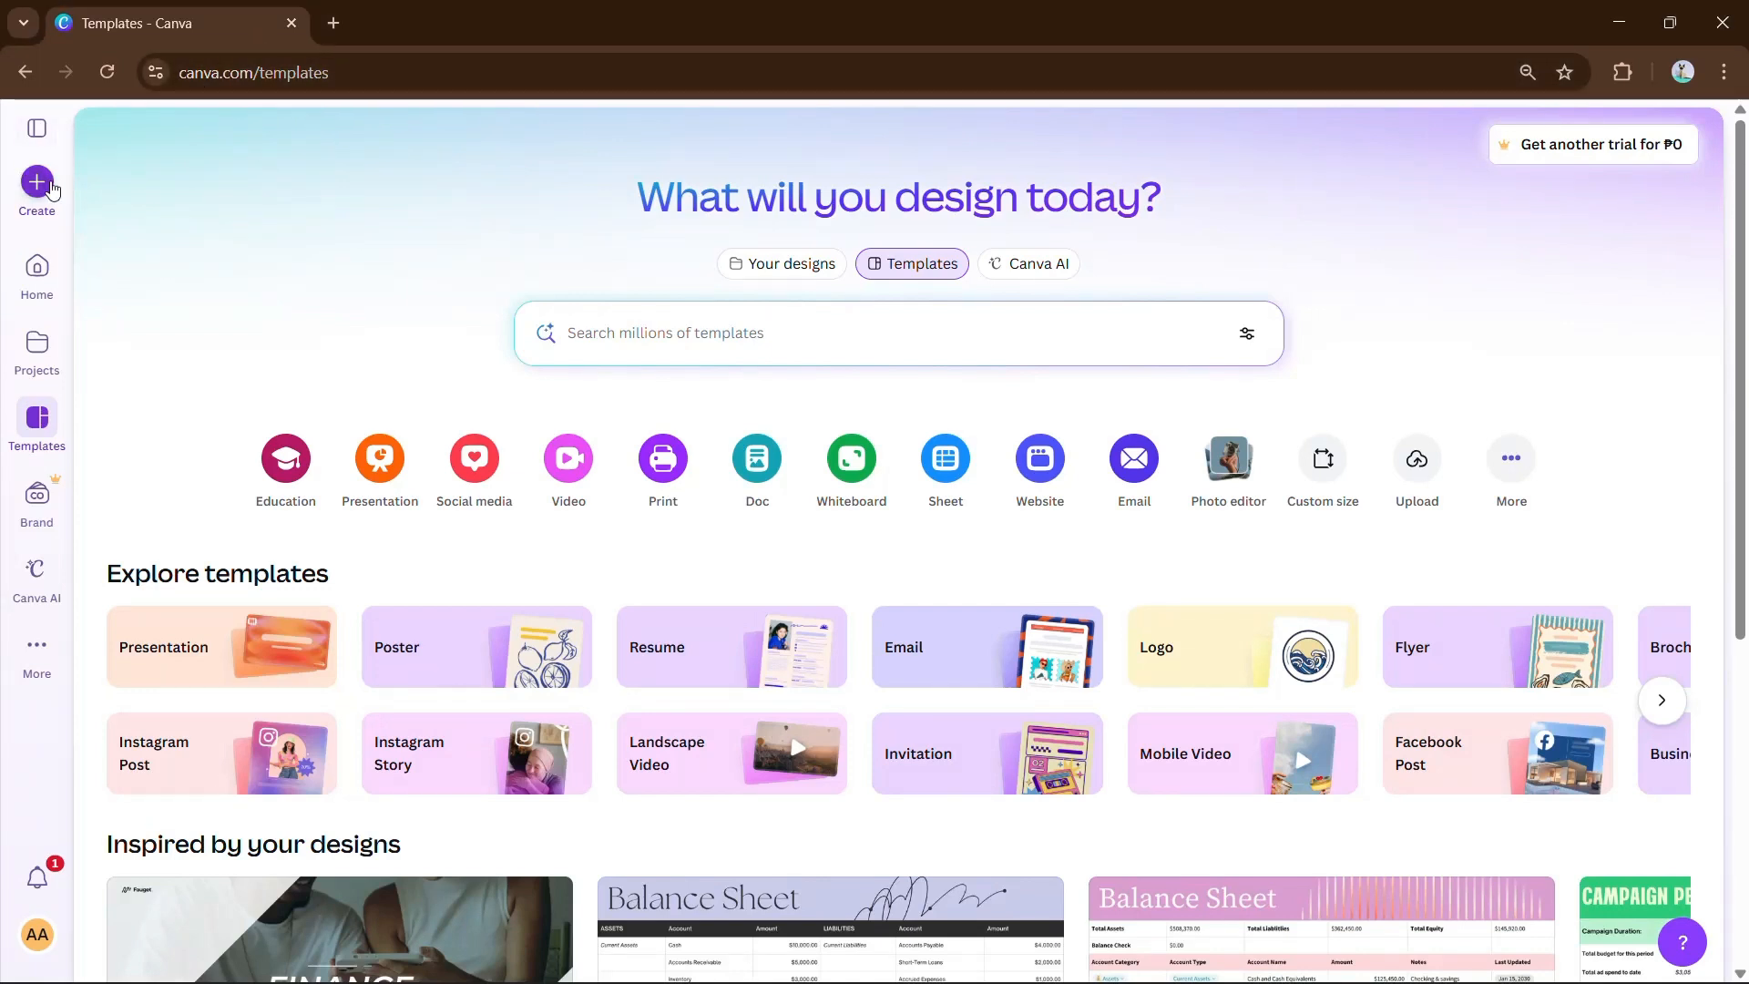
# Start a new blank Instagram Post (4:5) design from the Templates page.
pyautogui.click(51, 187)
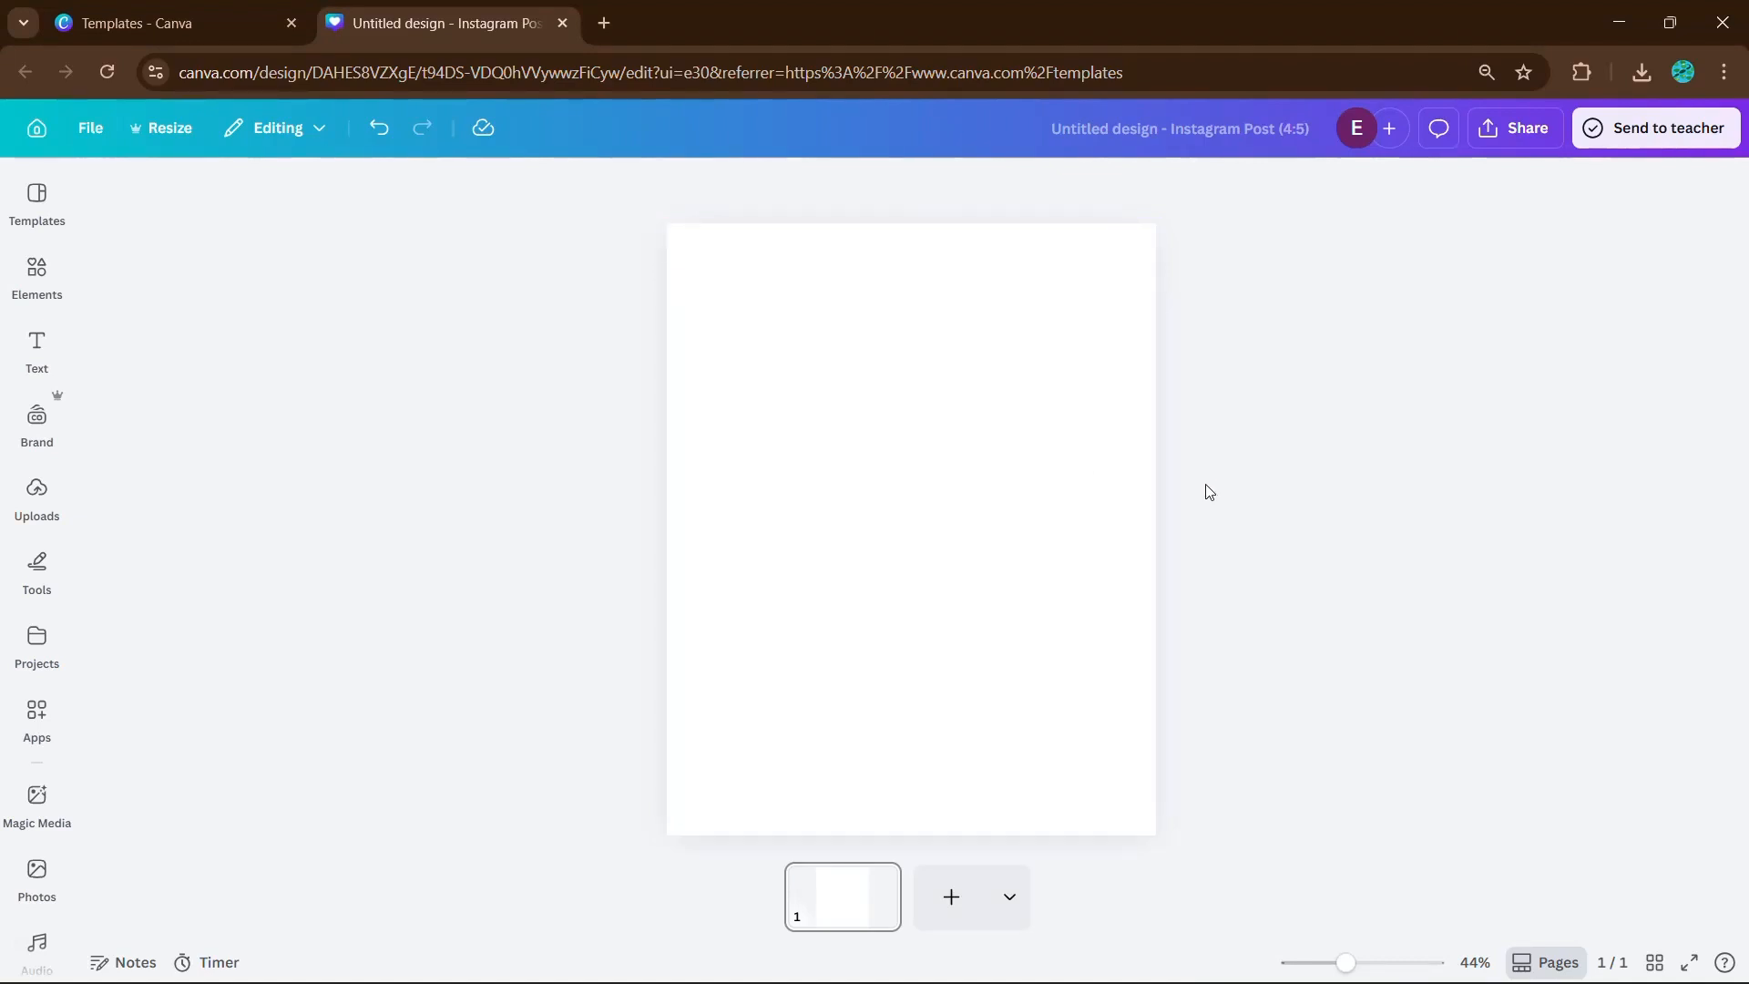
# Add the uploaded photo of the smiling man at his desk to the Instagram post.
pyautogui.click(44, 503)
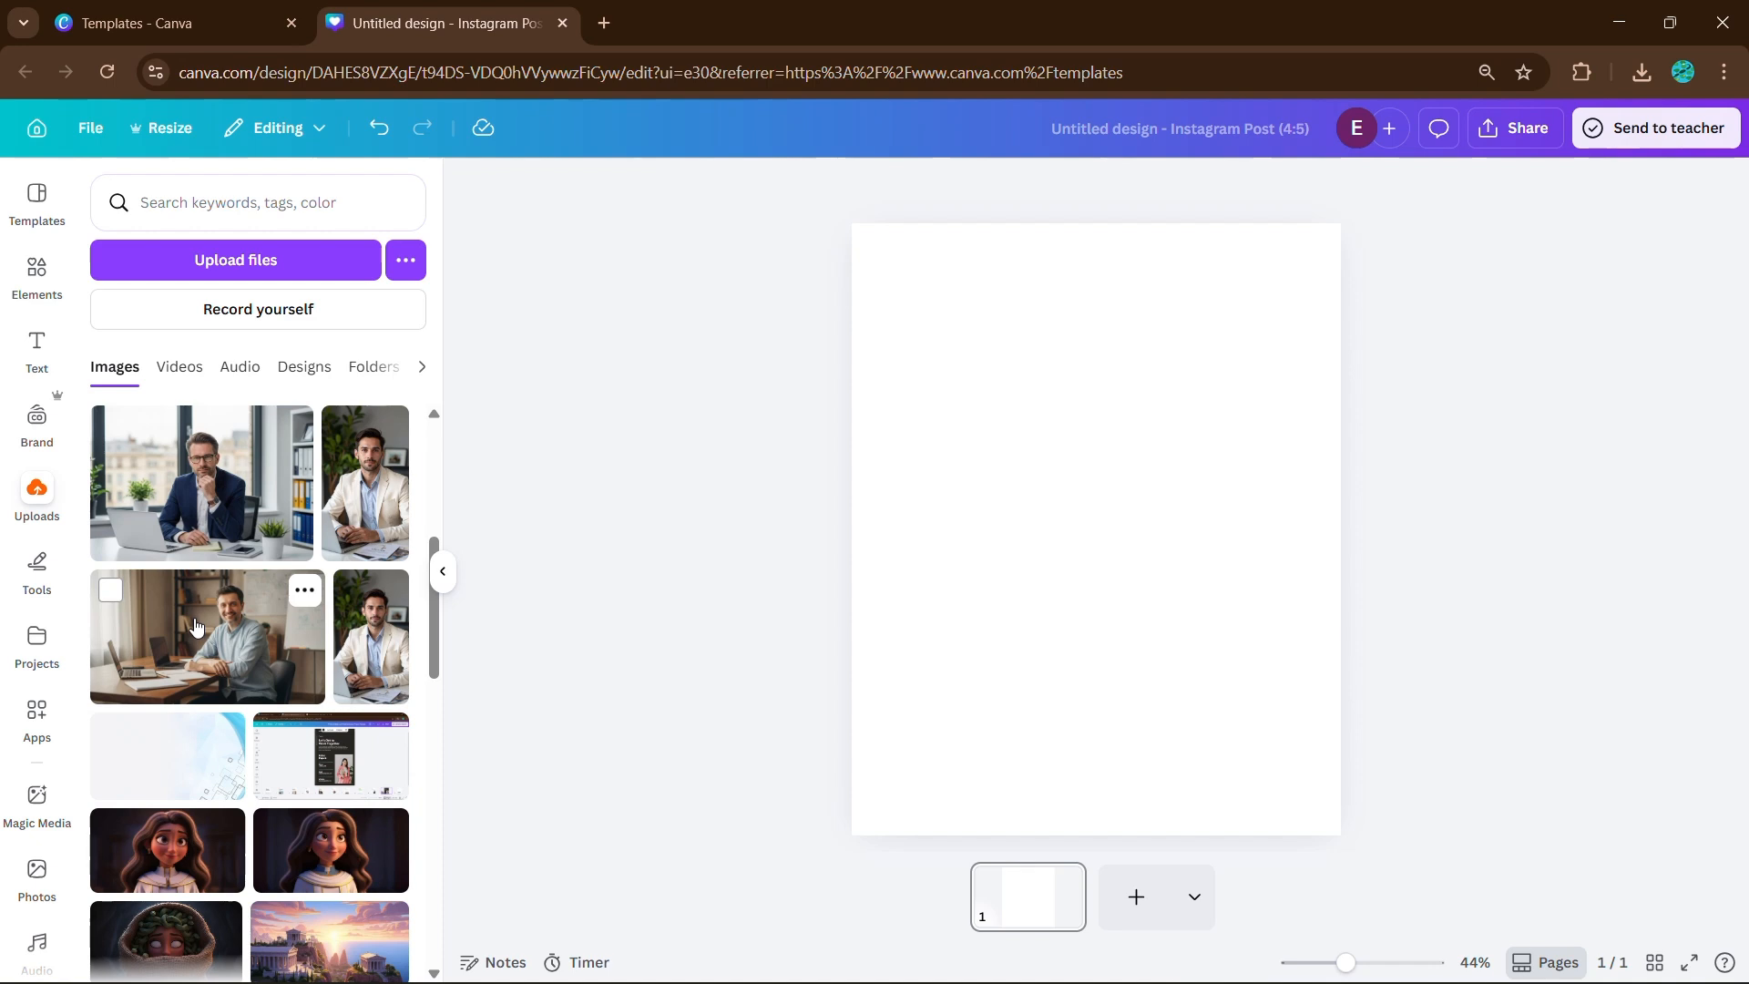
pyautogui.click(196, 626)
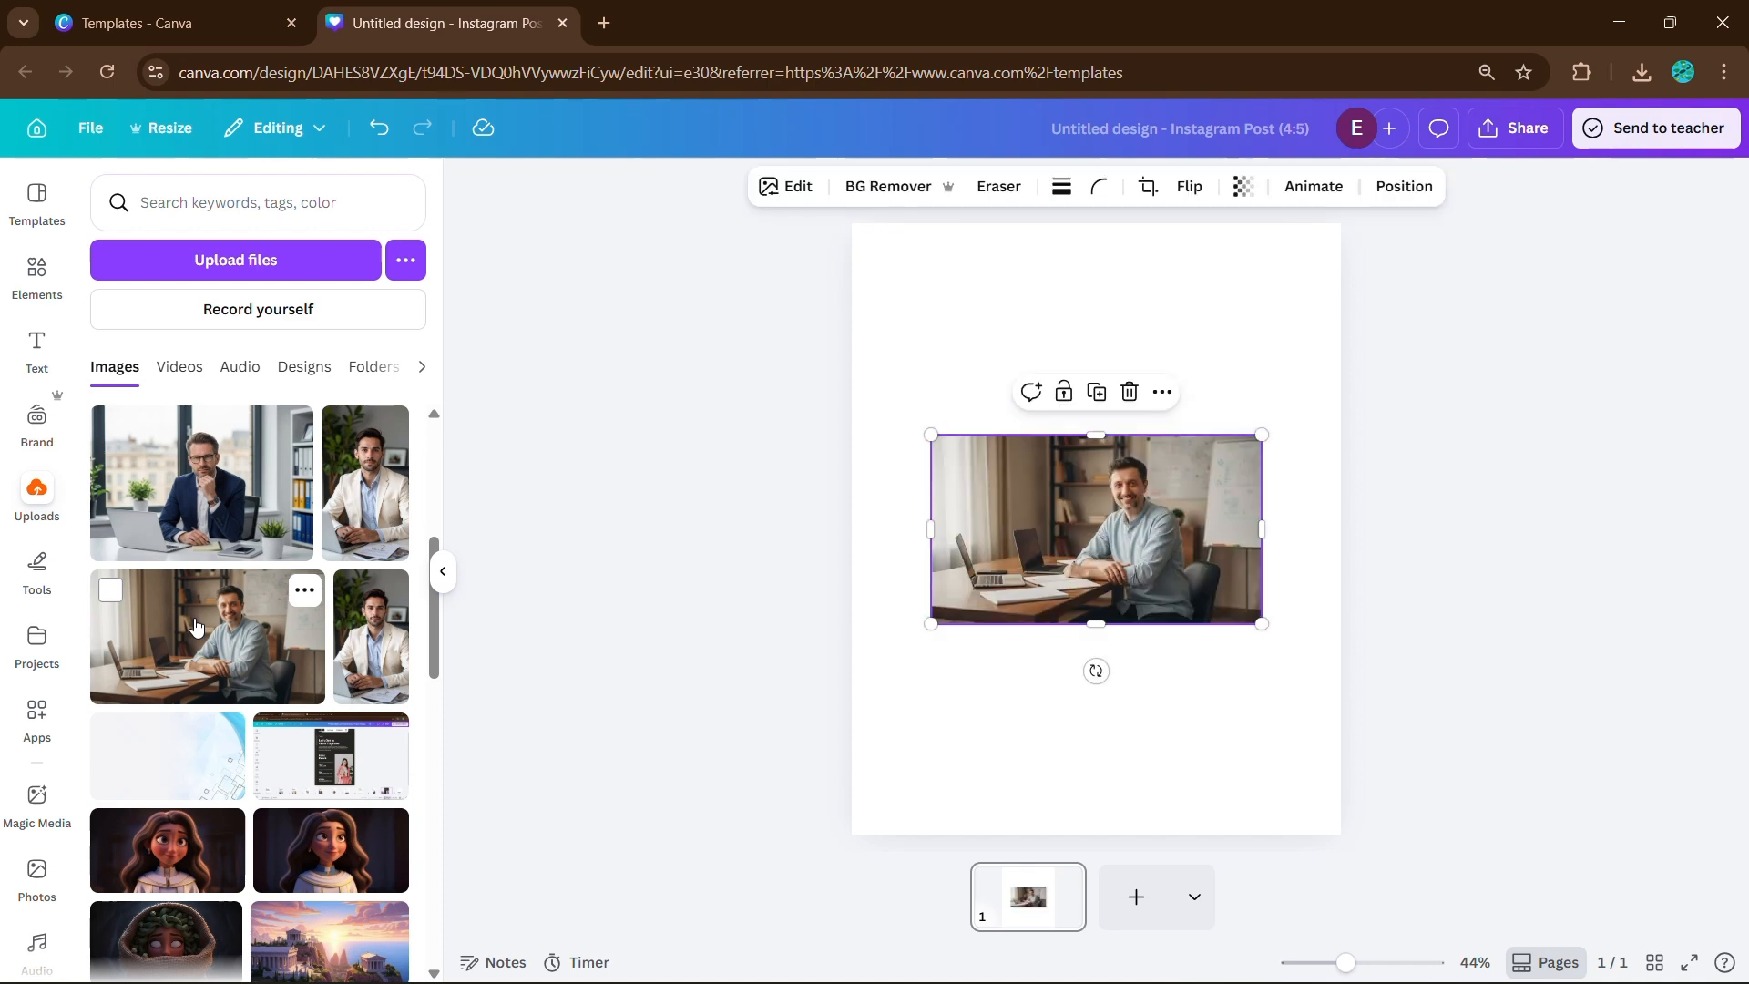
pyautogui.click(441, 574)
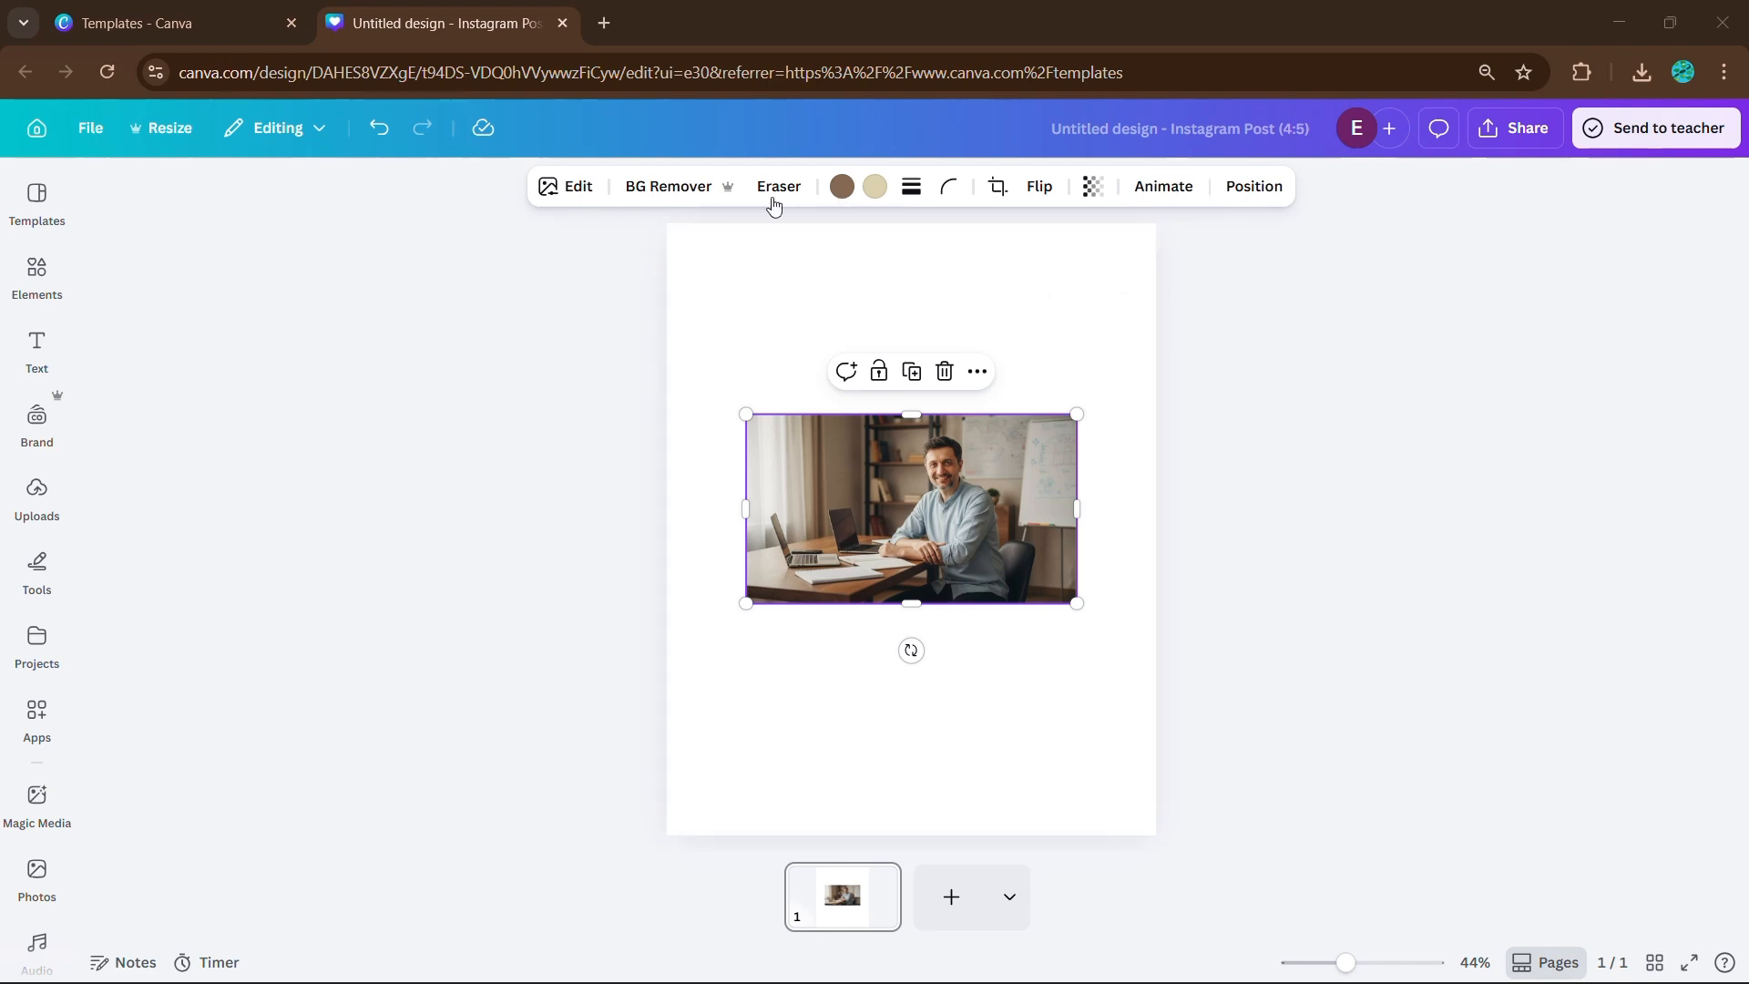
# Remove the desk photo's office background with BG Remover.
pyautogui.click(547, 191)
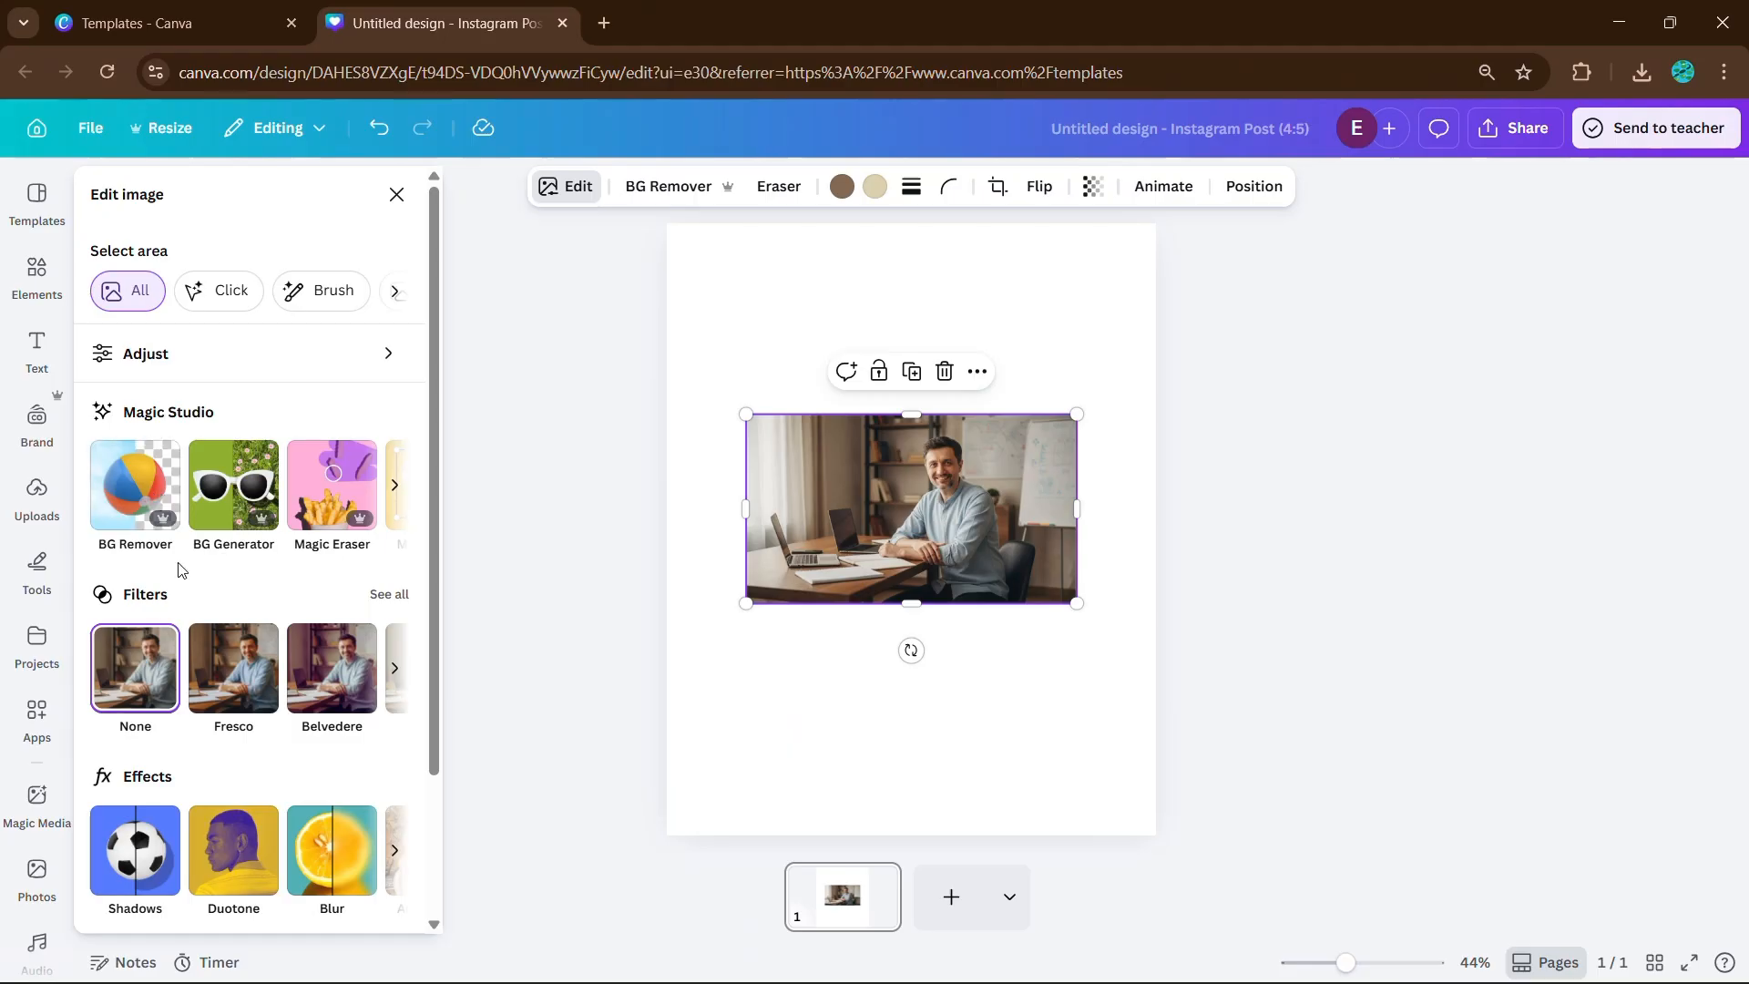
pyautogui.click(150, 506)
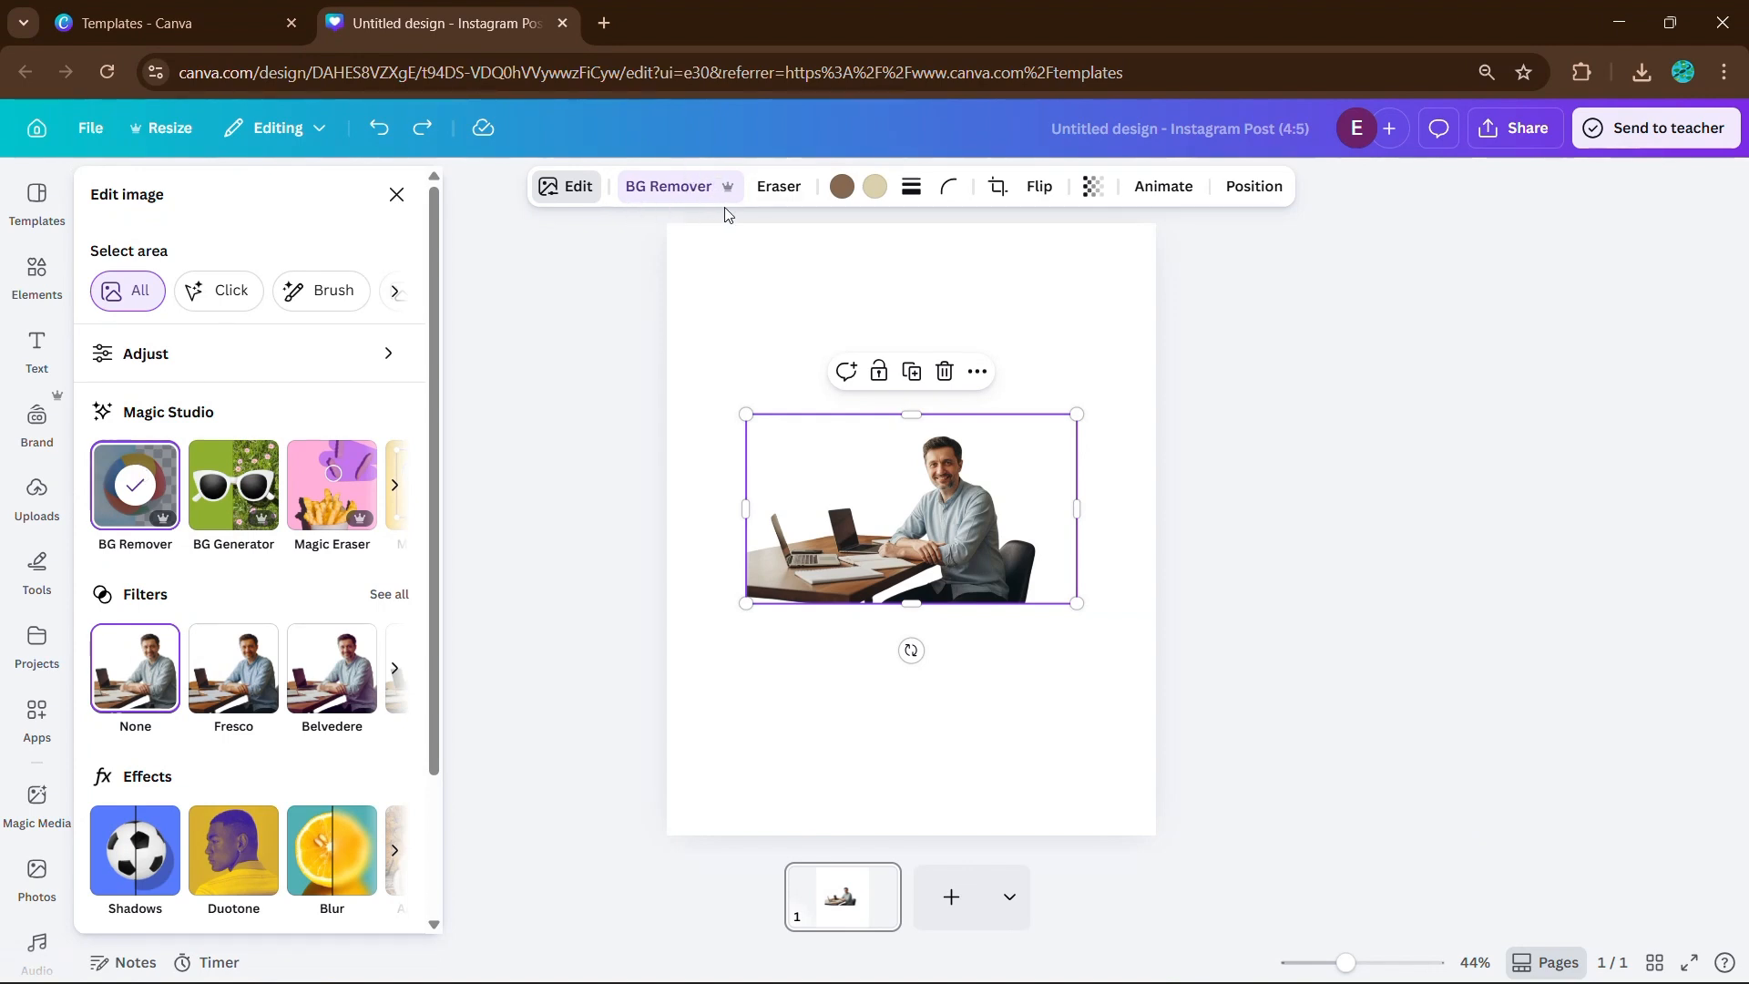
pyautogui.click(396, 194)
# Try refining the cut-out with a size-100 Restore brush, then undo the restore.
pyautogui.click(779, 186)
pyautogui.click(346, 291)
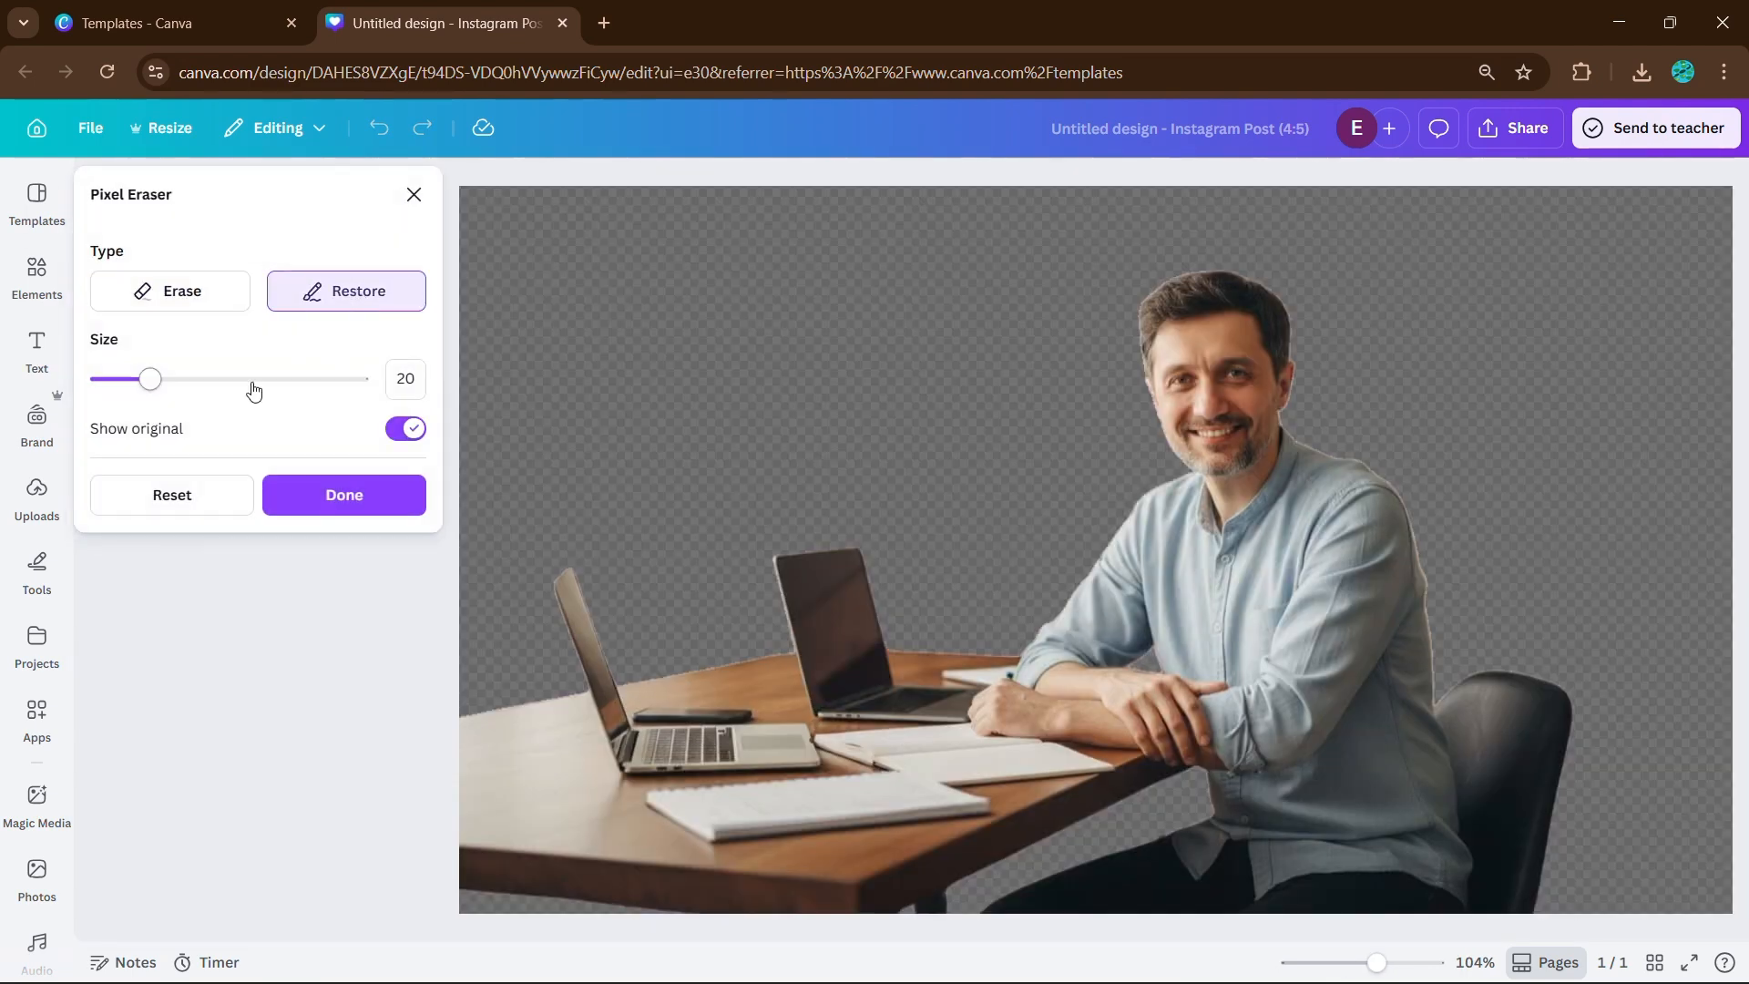
pyautogui.moveTo(145, 378); pyautogui.dragTo(359, 378)
pyautogui.moveTo(1017, 495); pyautogui.dragTo(1211, 726)
pyautogui.click(345, 495)
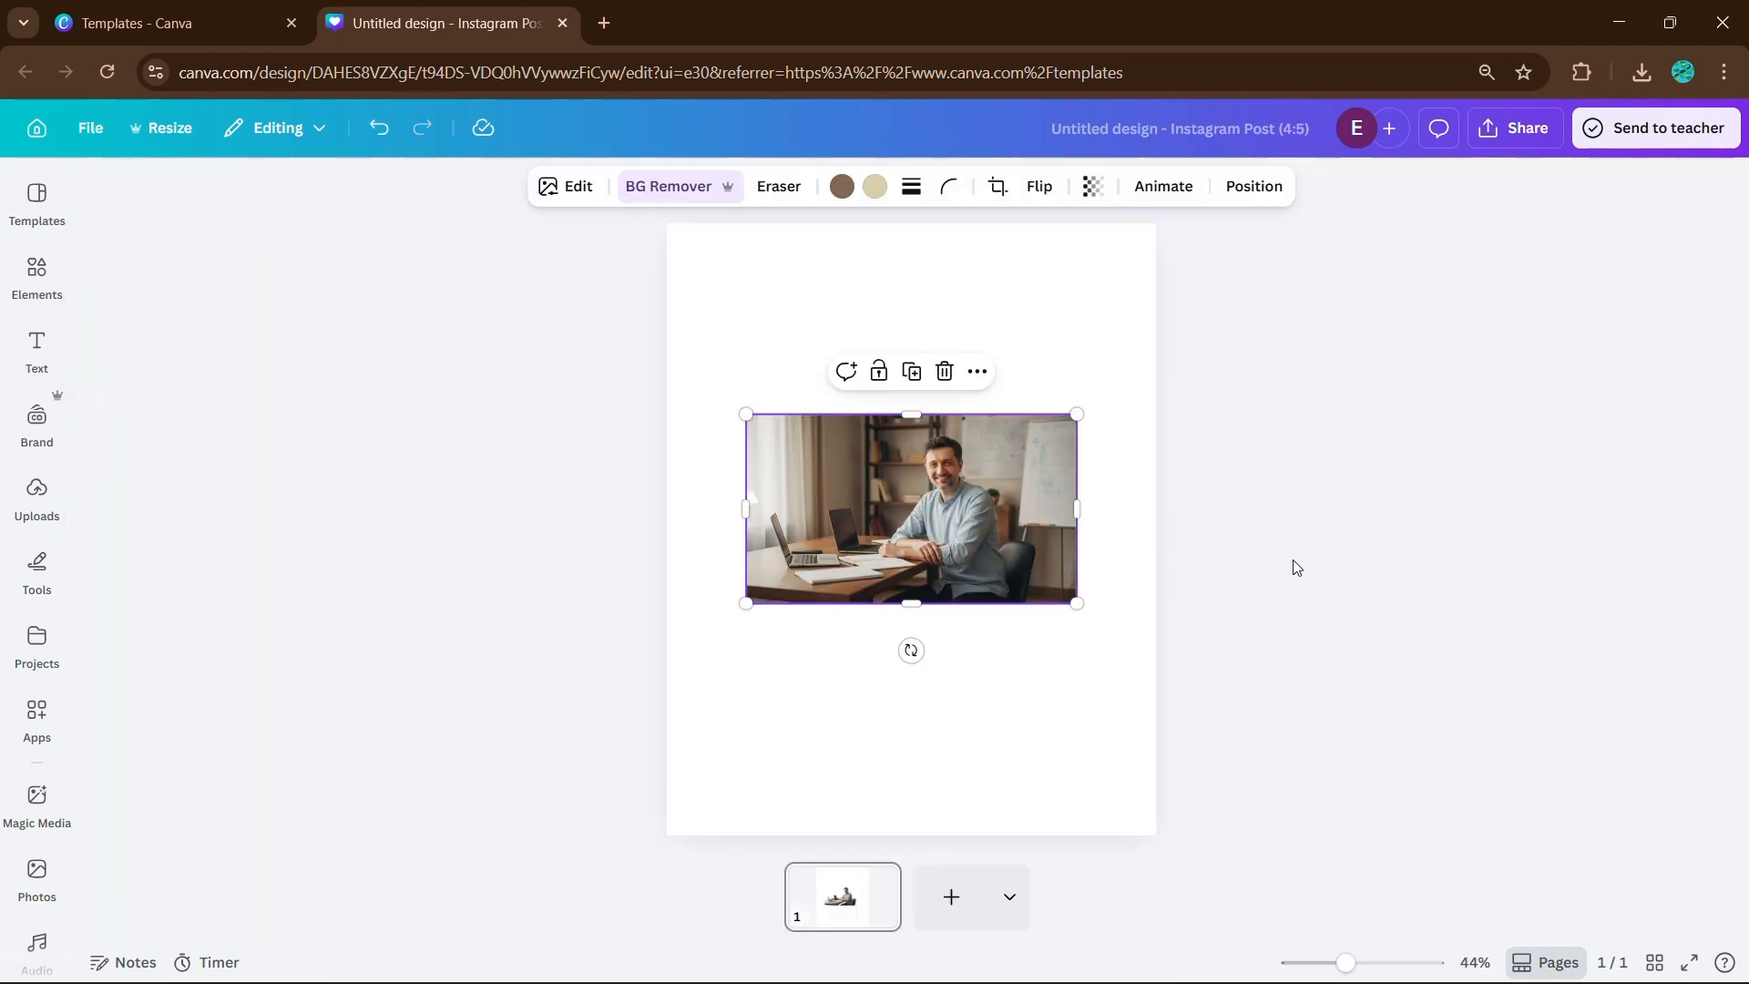
pyautogui.click(1295, 565)
pyautogui.click(972, 516)
pyautogui.hotkey('ctrl', 'z')
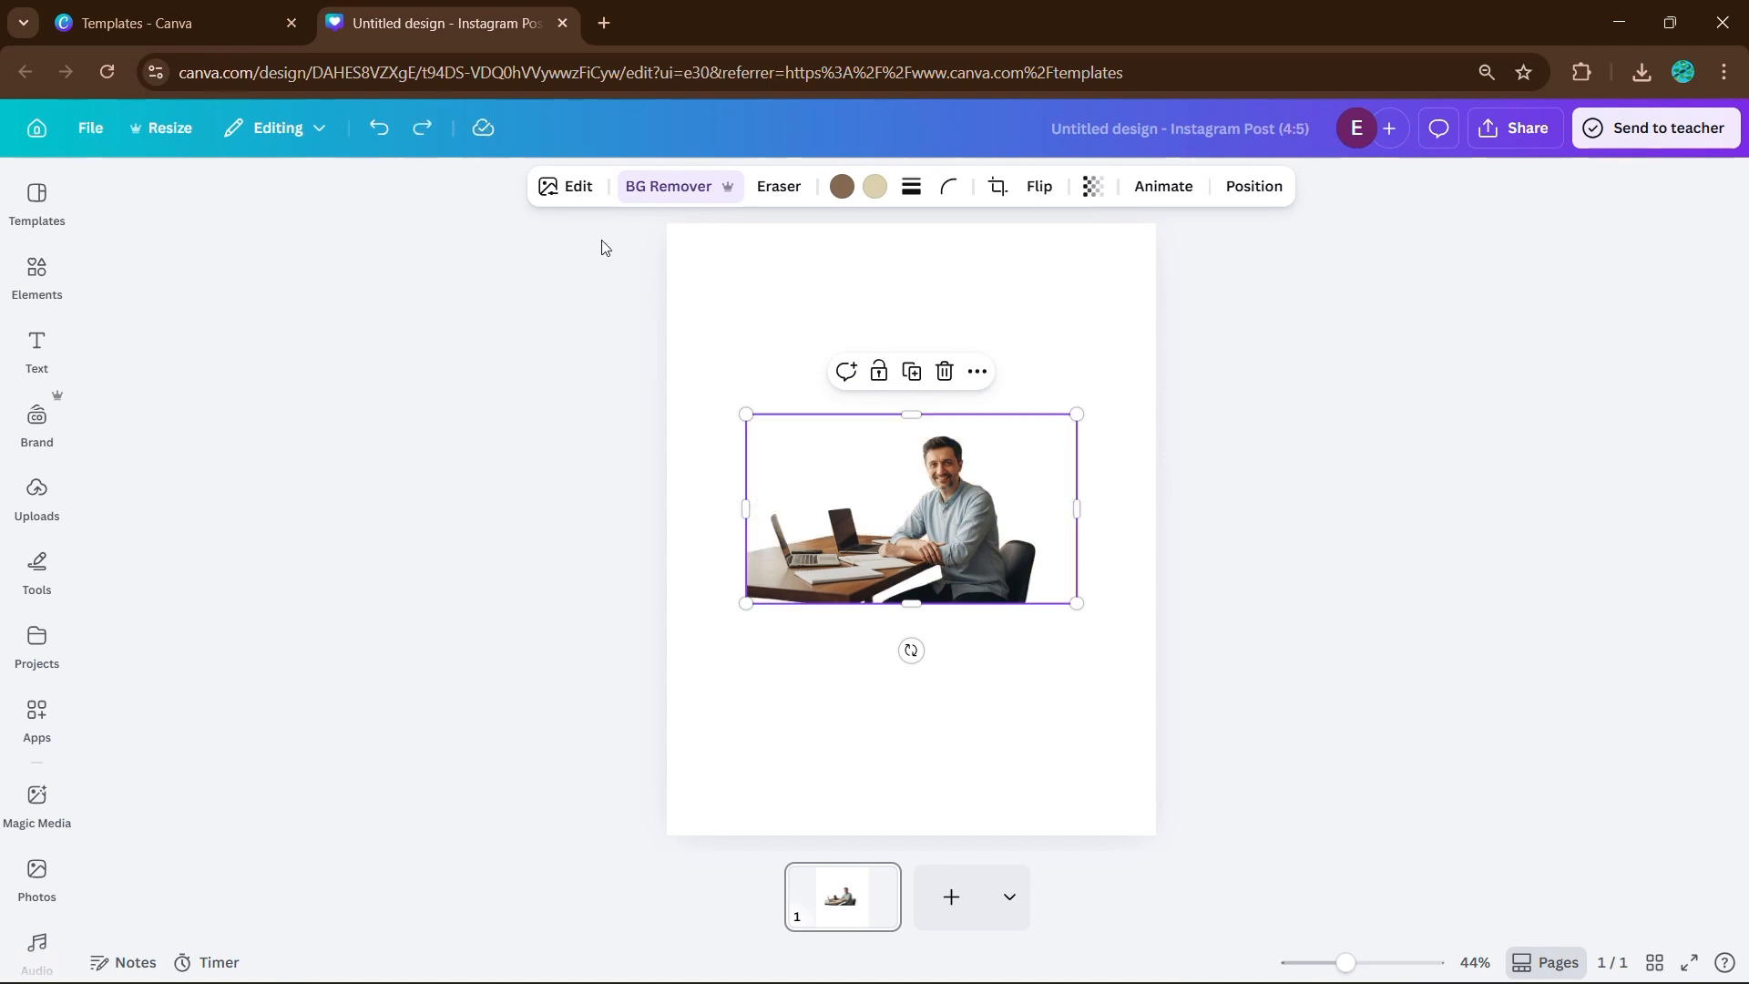
pyautogui.click(583, 188)
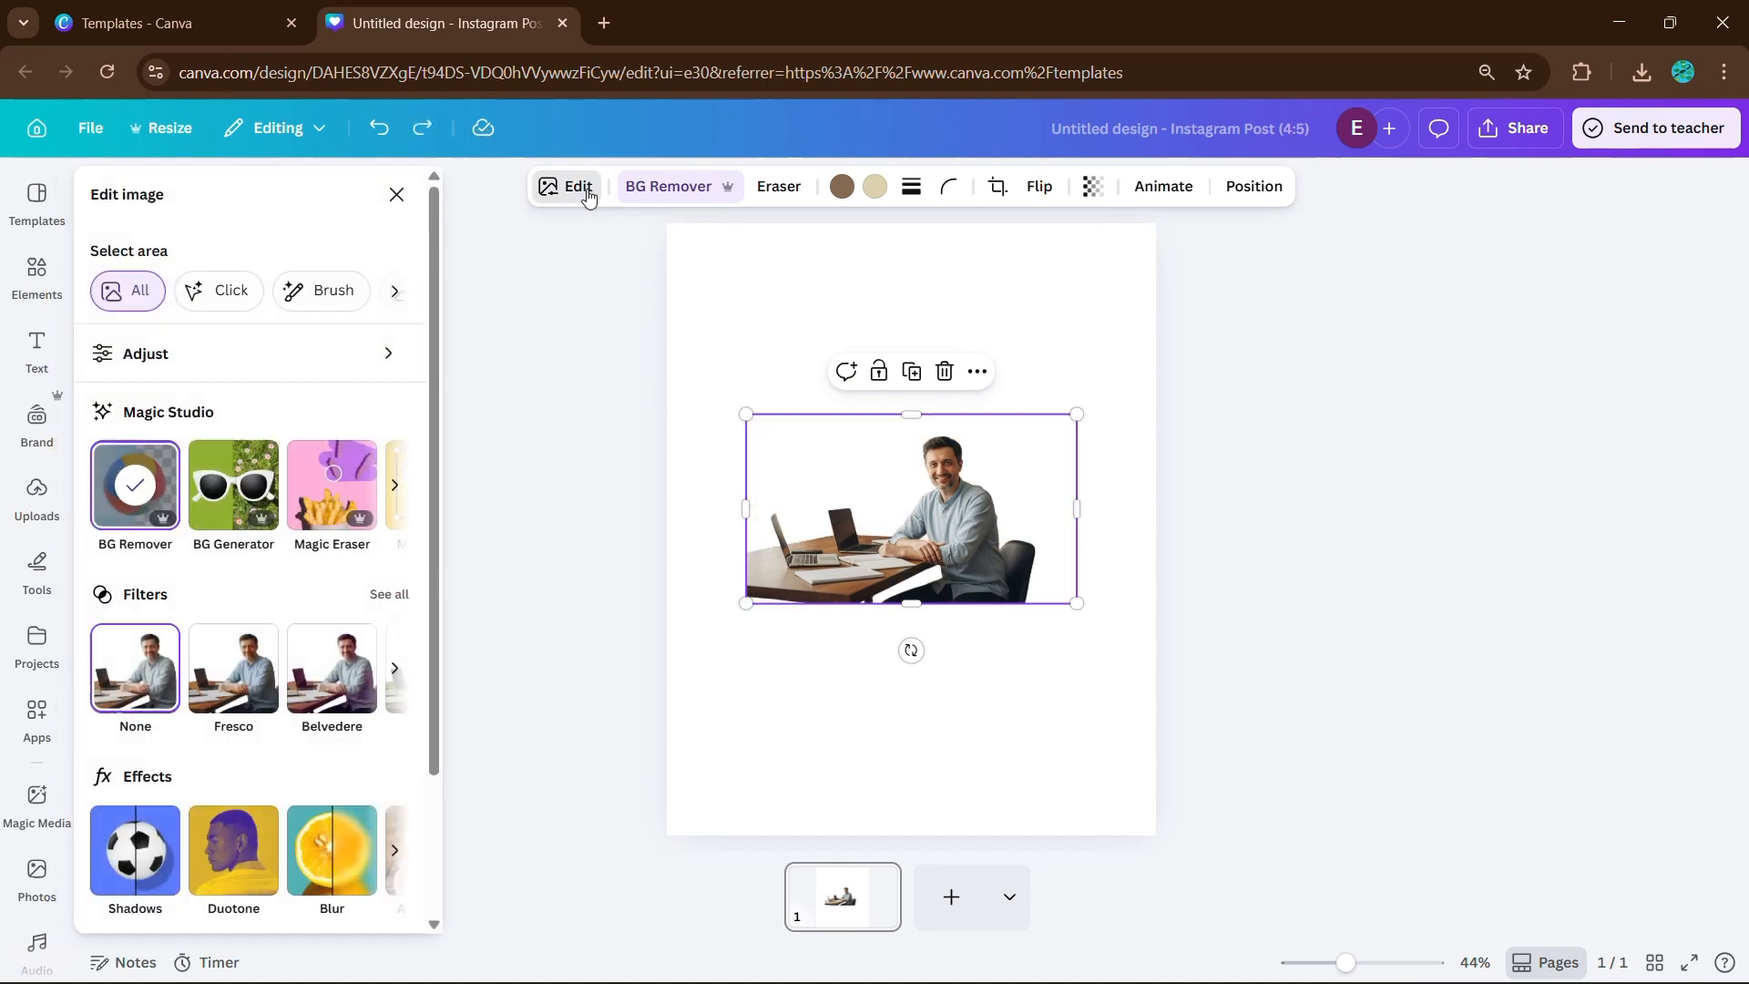
# Generate AI jungle backgrounds behind the man using the prompt 'jung'.
pyautogui.click(260, 492)
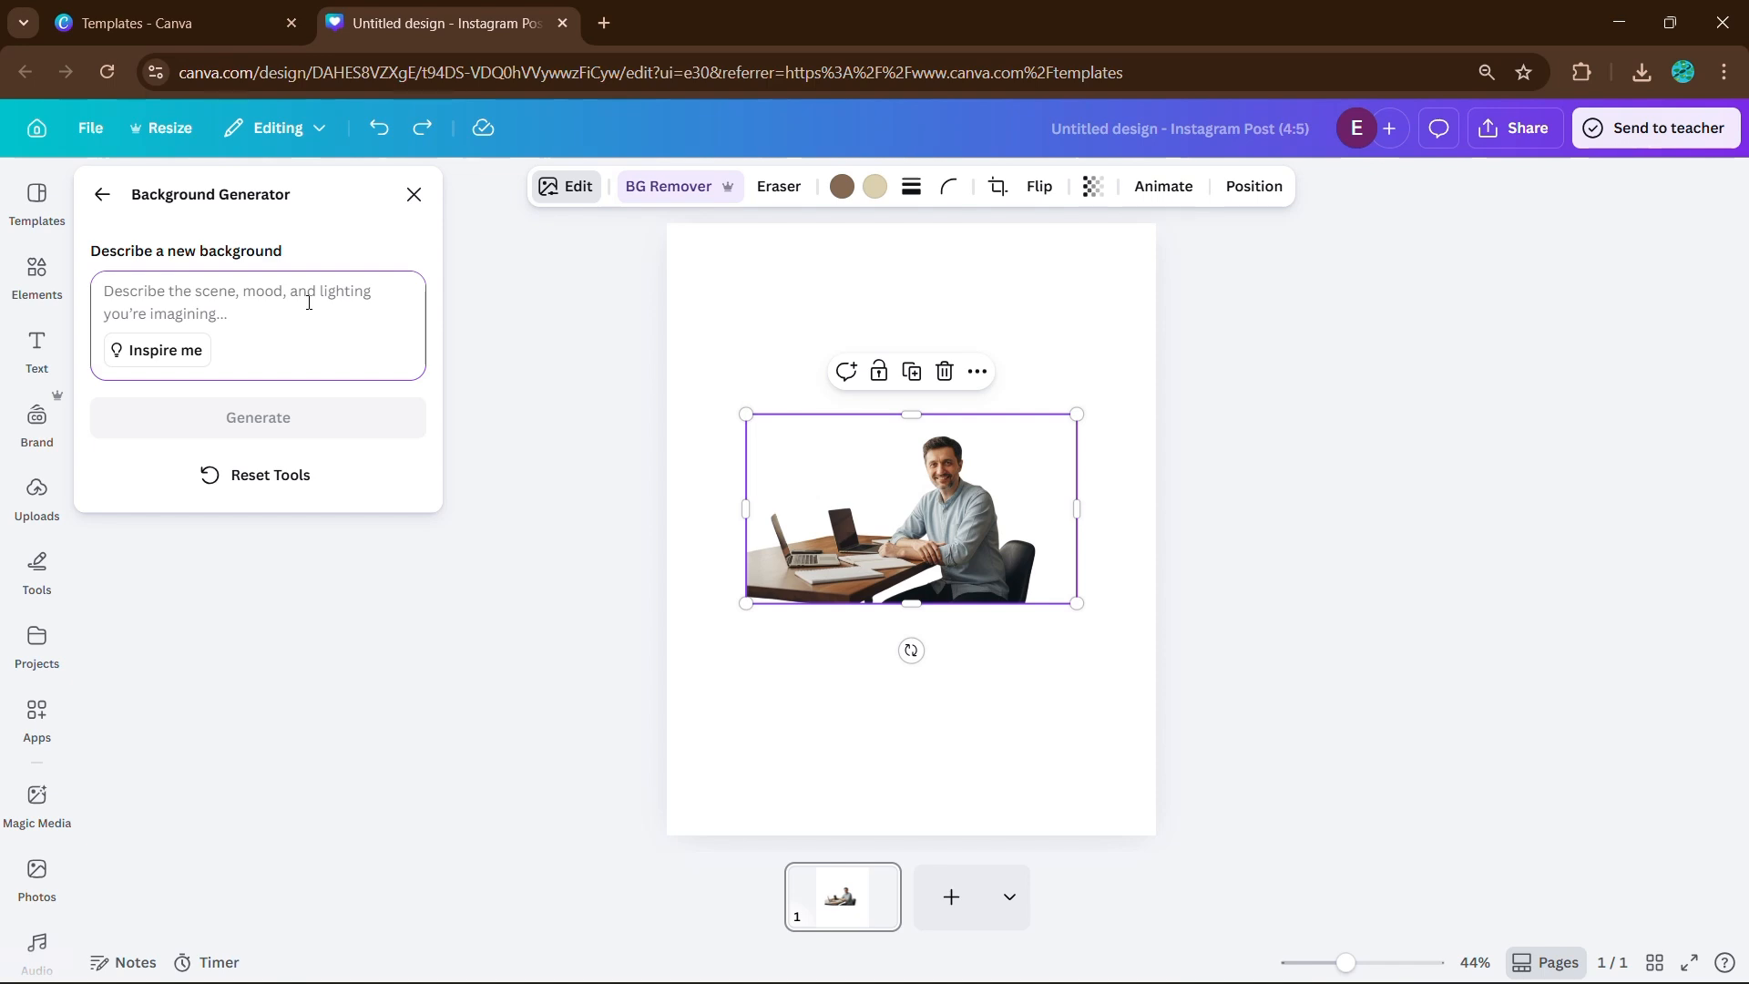
pyautogui.write('jungle')
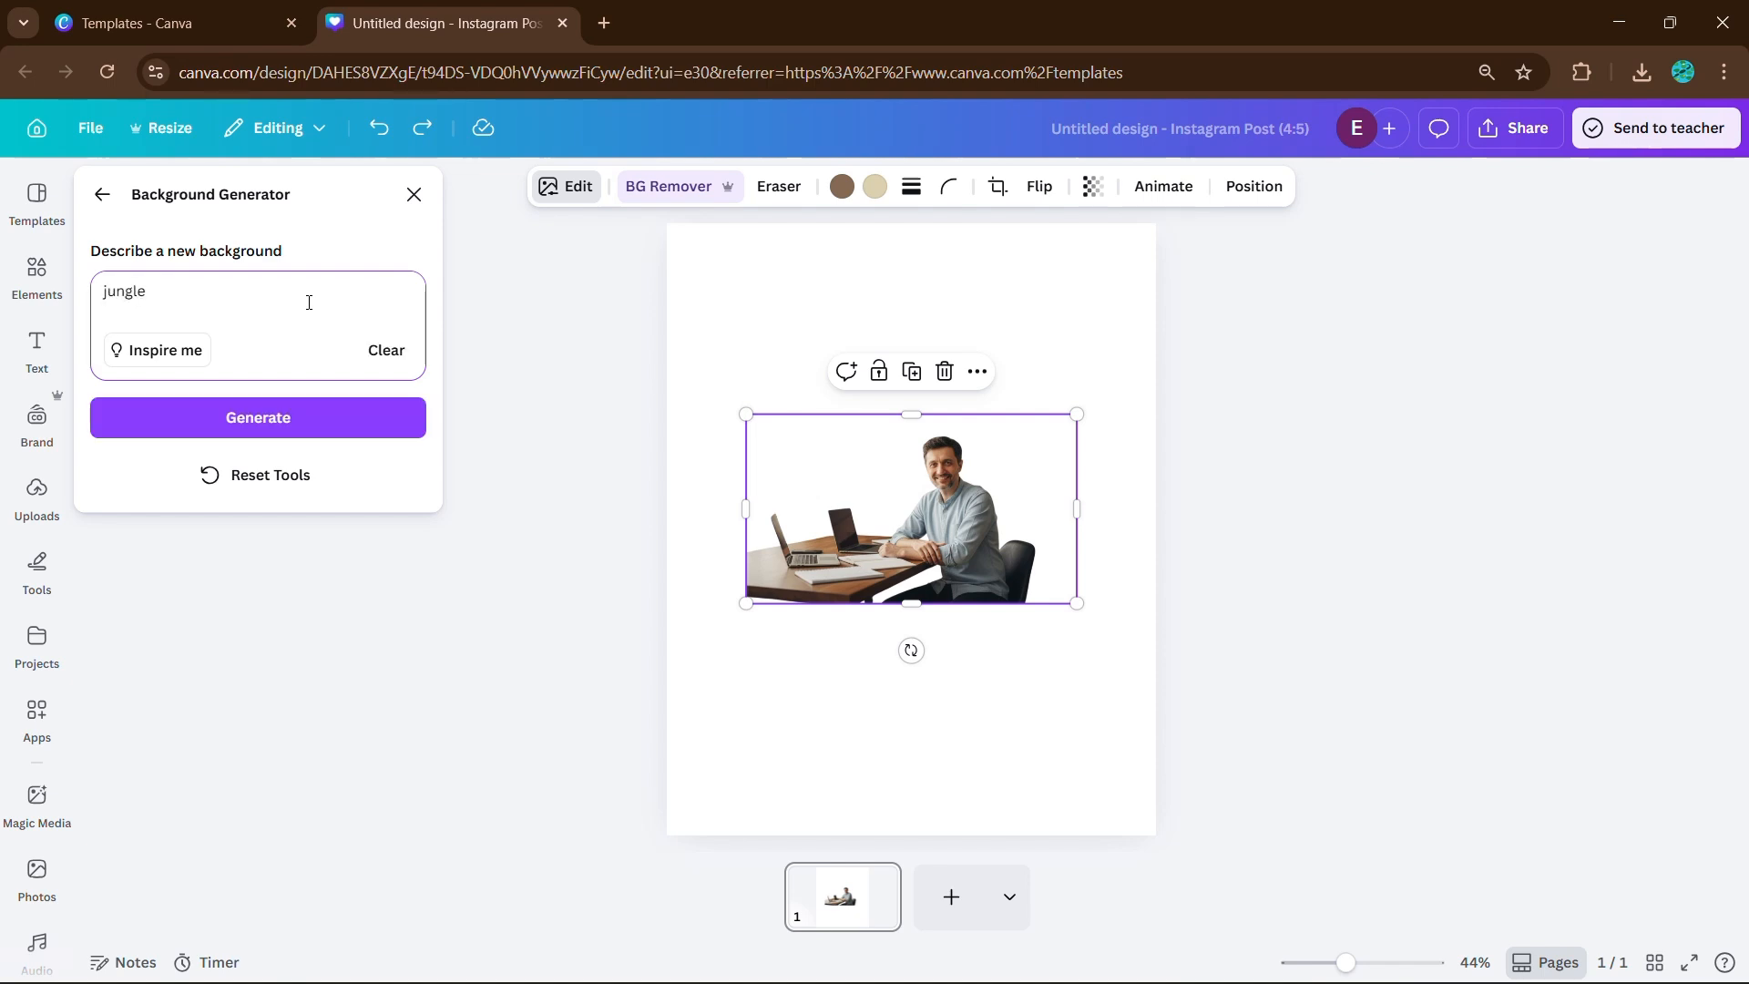
pyautogui.click(314, 411)
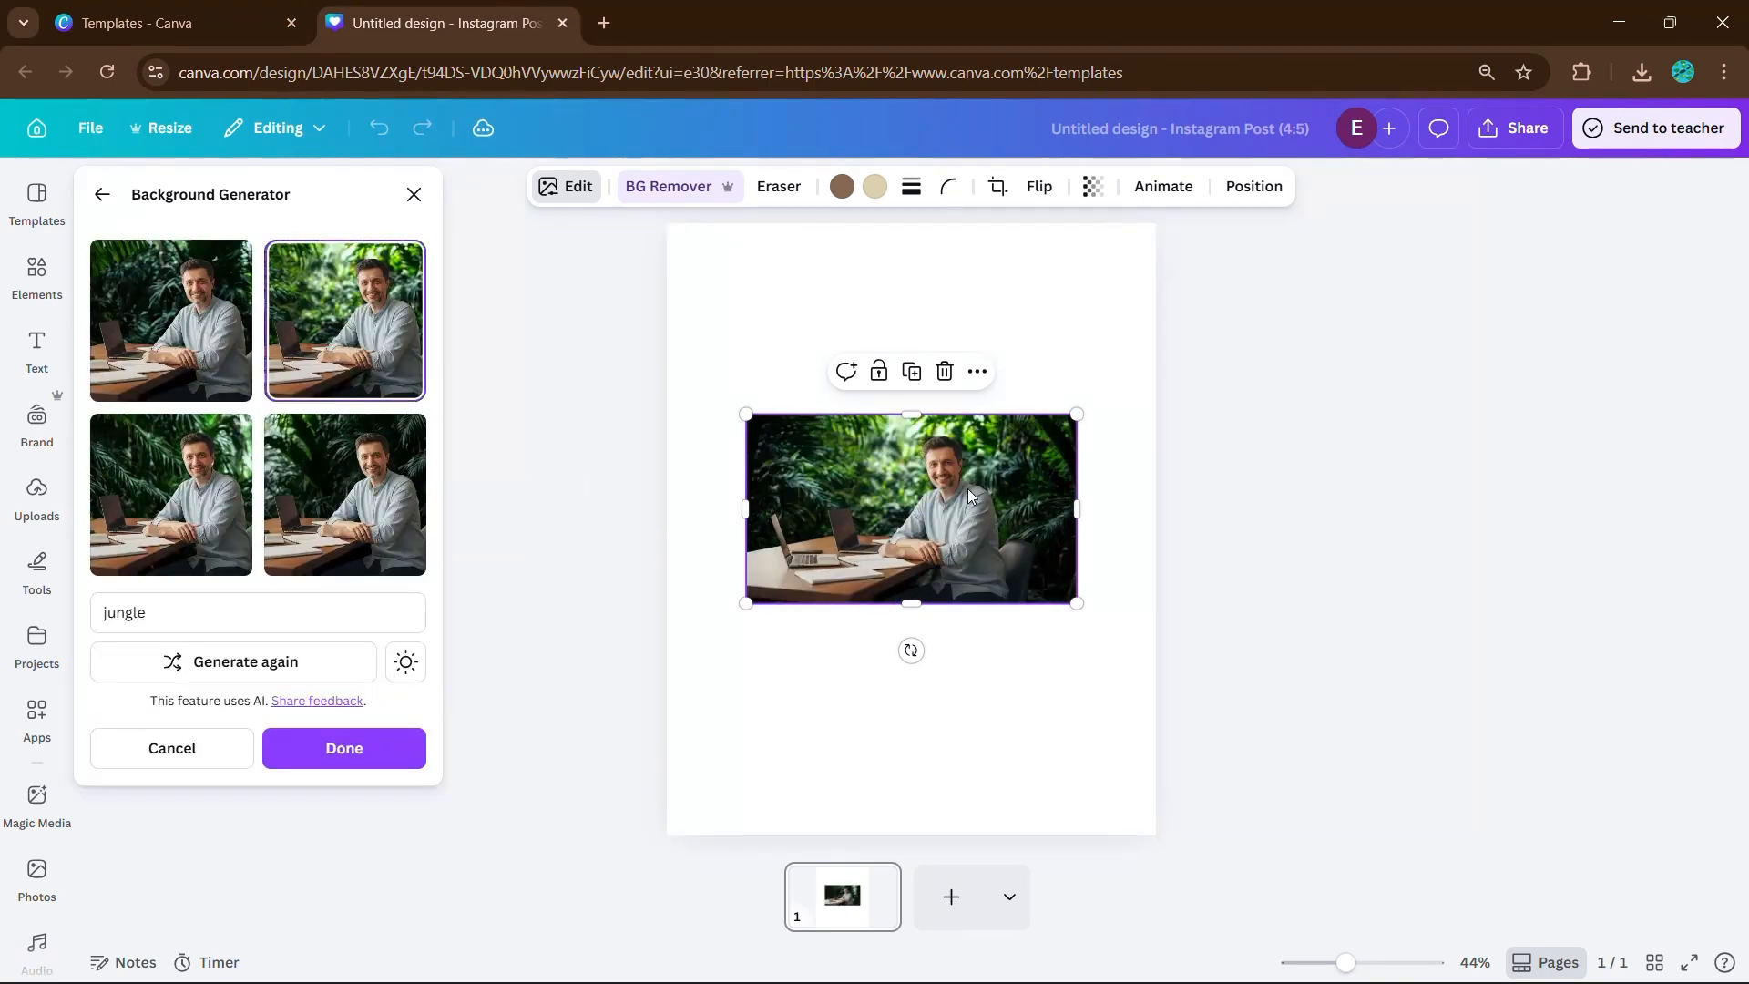
pyautogui.scroll(3, 1228, 539)
pyautogui.scroll(-2, 1199, 543)
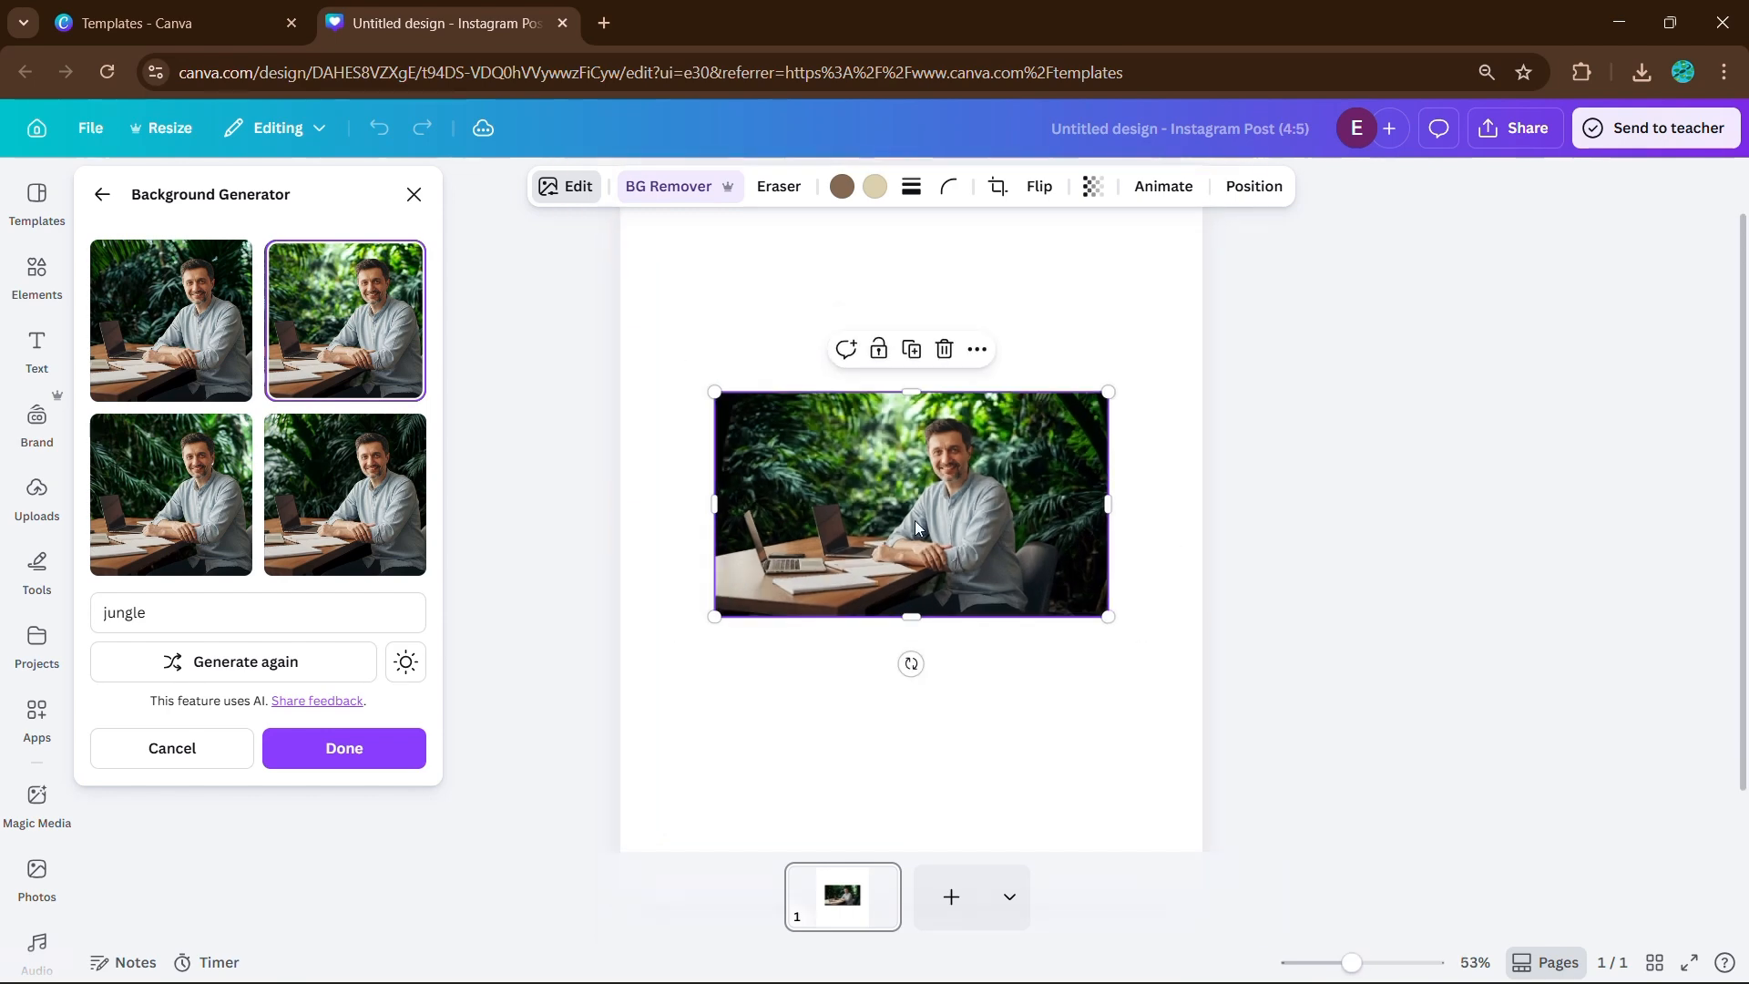
# Enlarge the jungle photo to fill the whole 4:5 page and keep the generated background.
pyautogui.moveTo(1093, 615); pyautogui.dragTo(1464, 784)
pyautogui.moveTo(1249, 754); pyautogui.dragTo(730, 407)
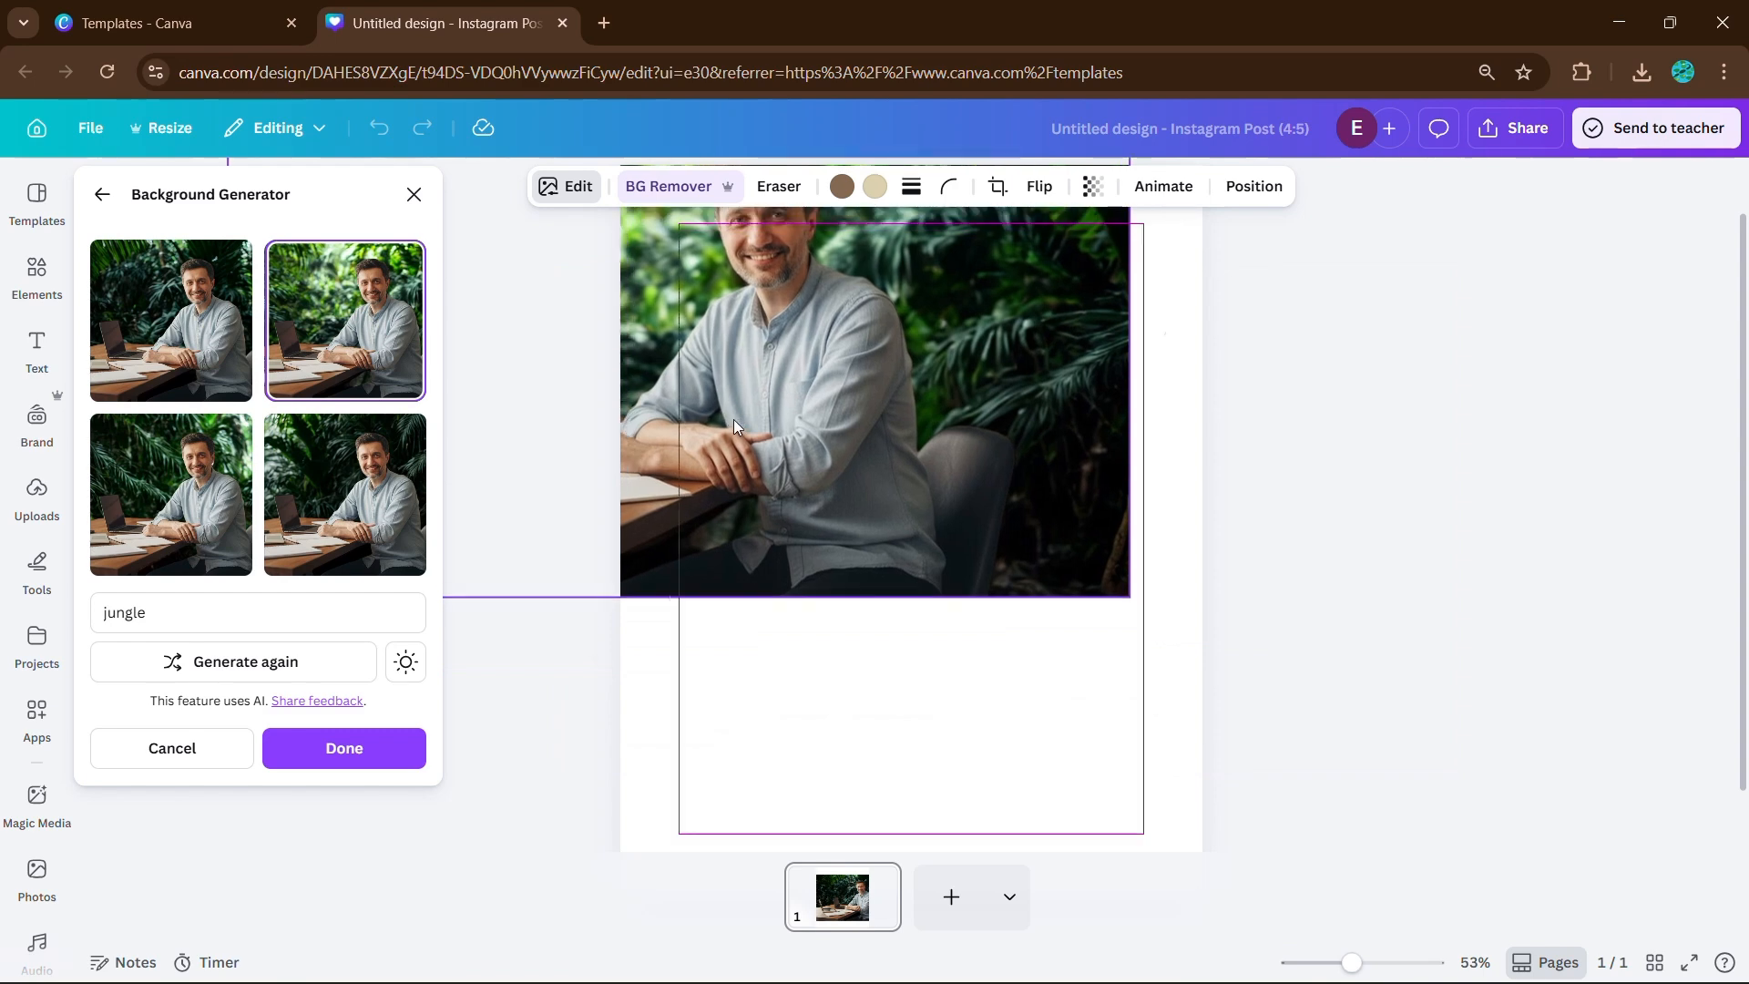
pyautogui.scroll(-4, 1114, 395)
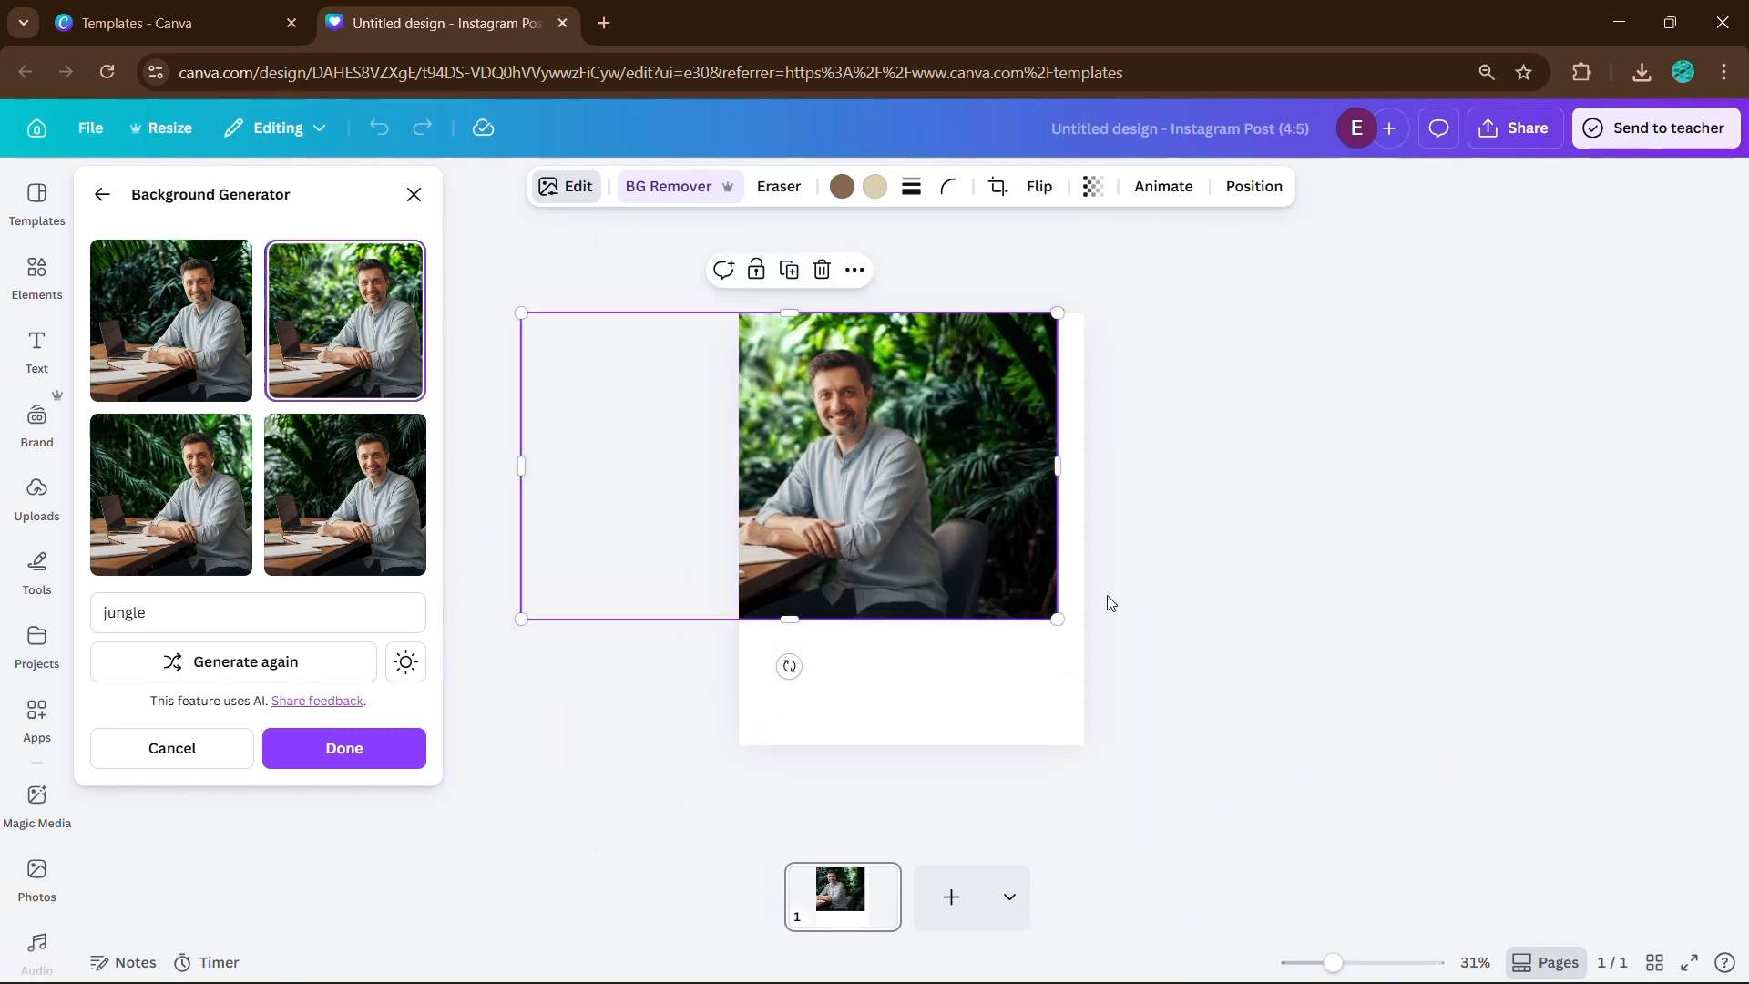
pyautogui.moveTo(1066, 625); pyautogui.dragTo(1093, 656)
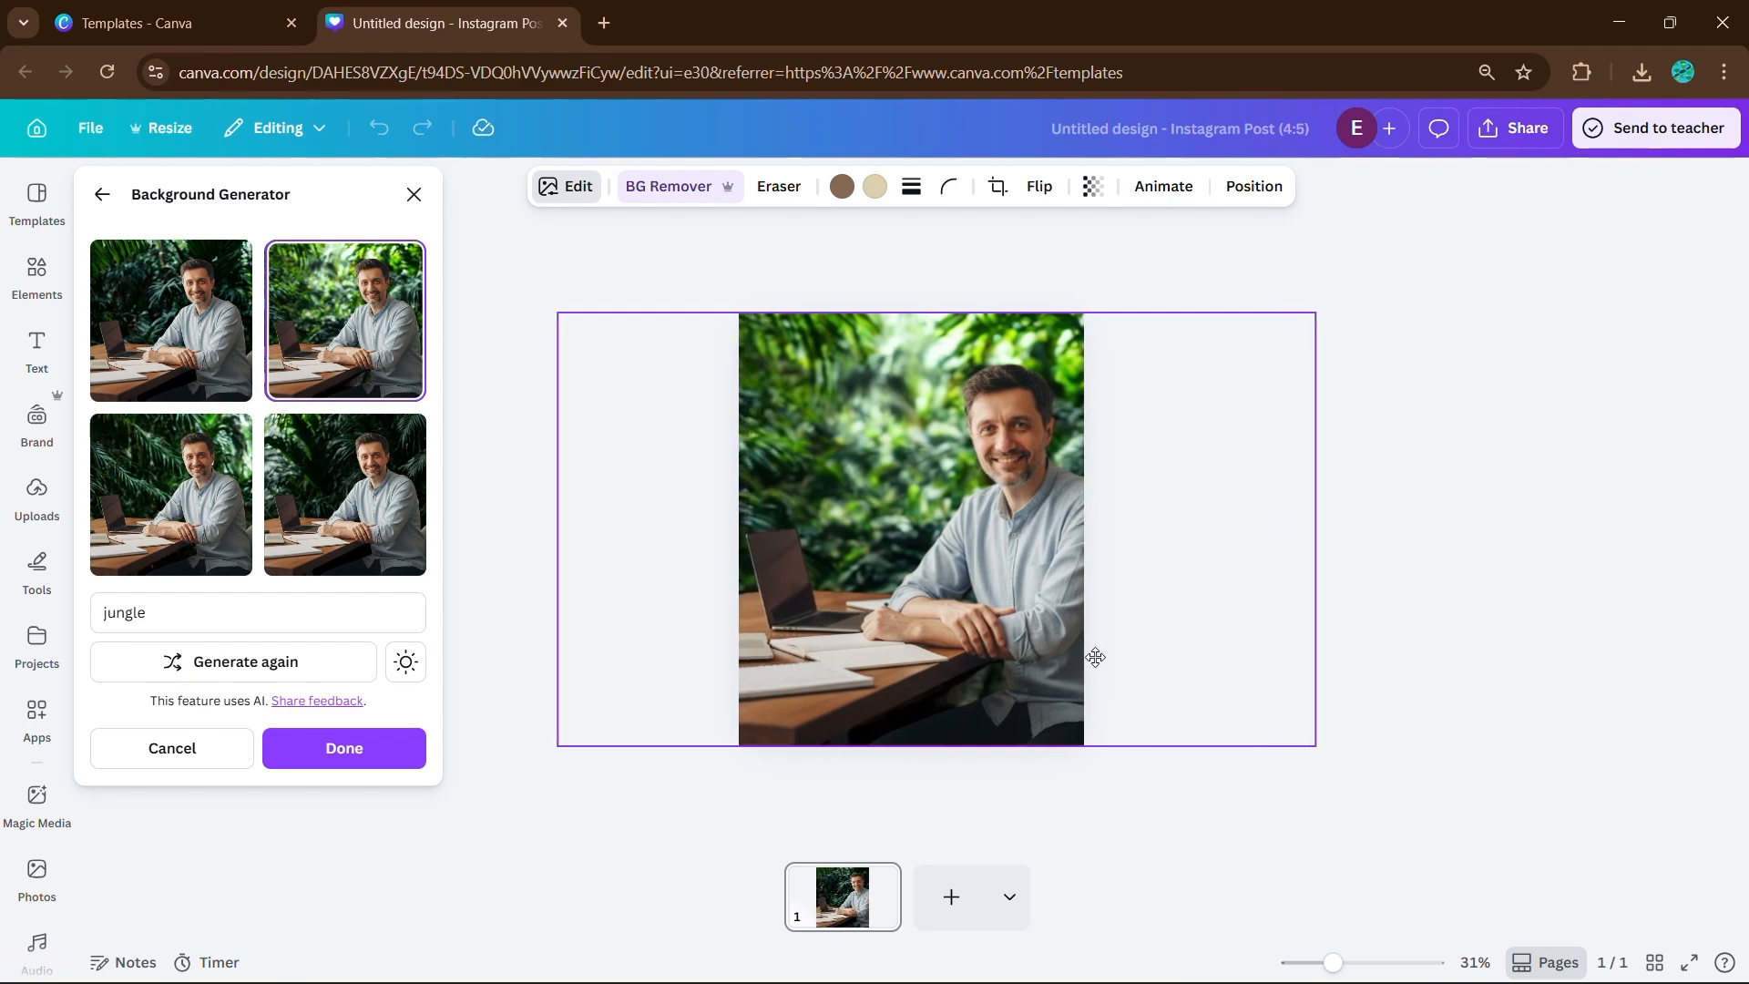
pyautogui.click(1402, 629)
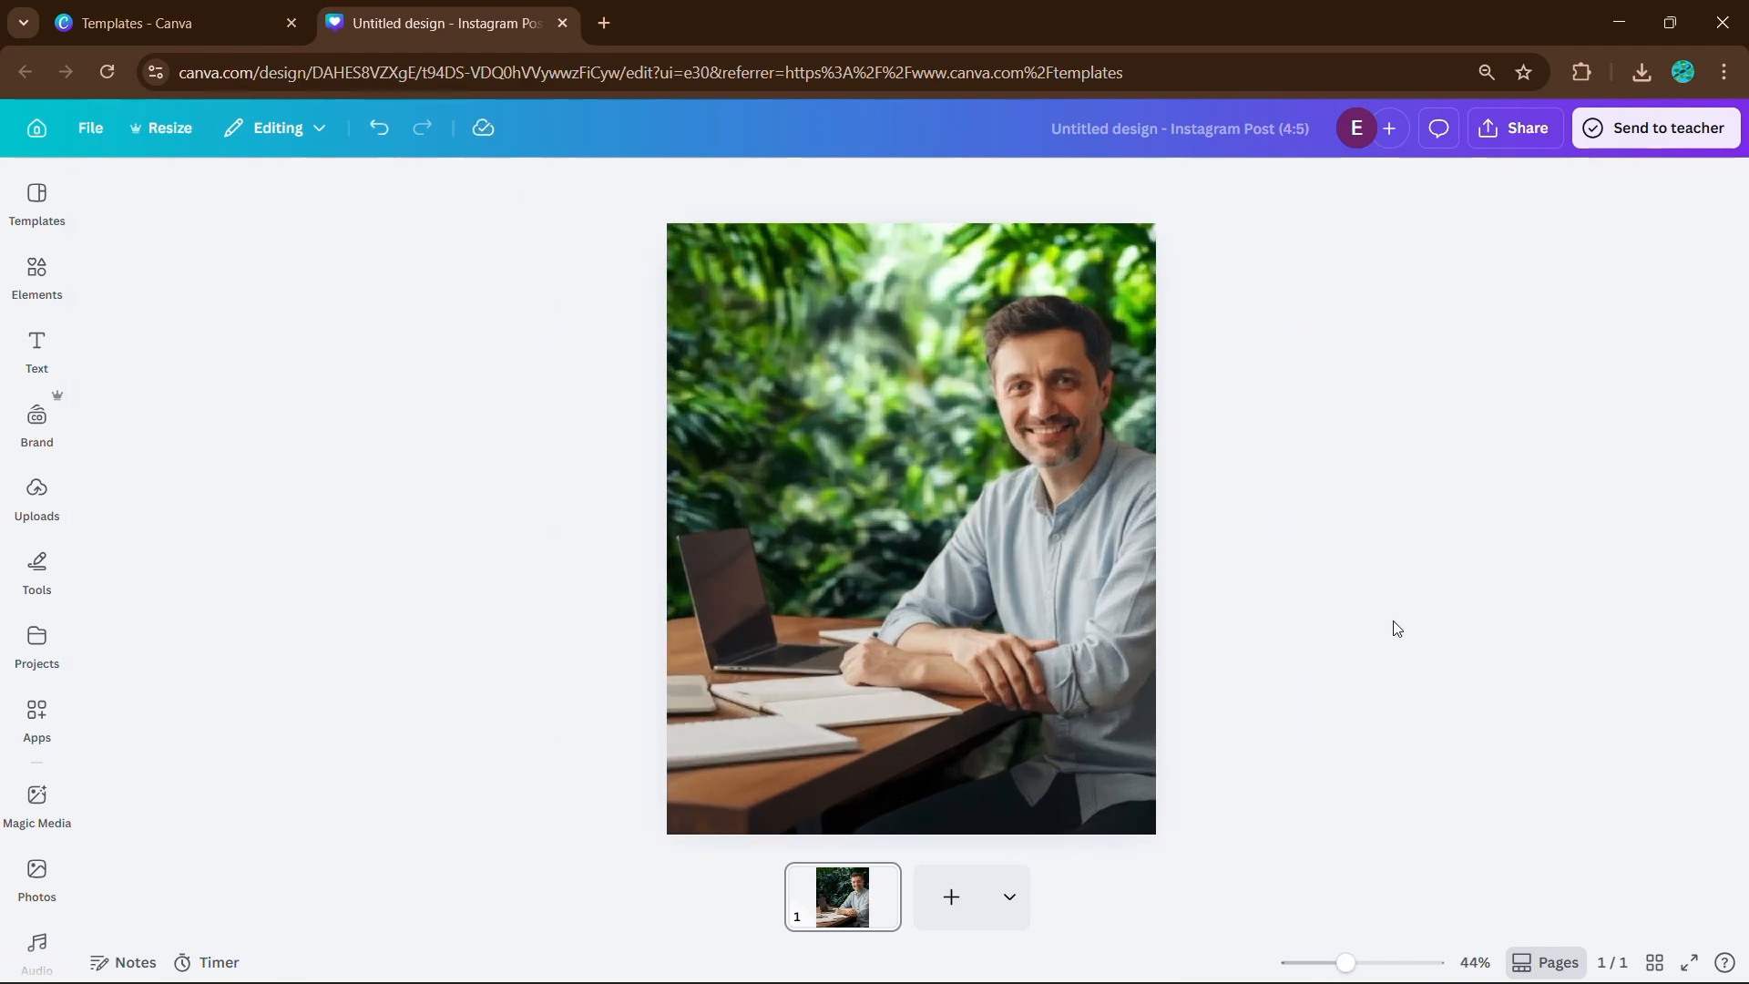
pyautogui.scroll(-1, 1270, 598)
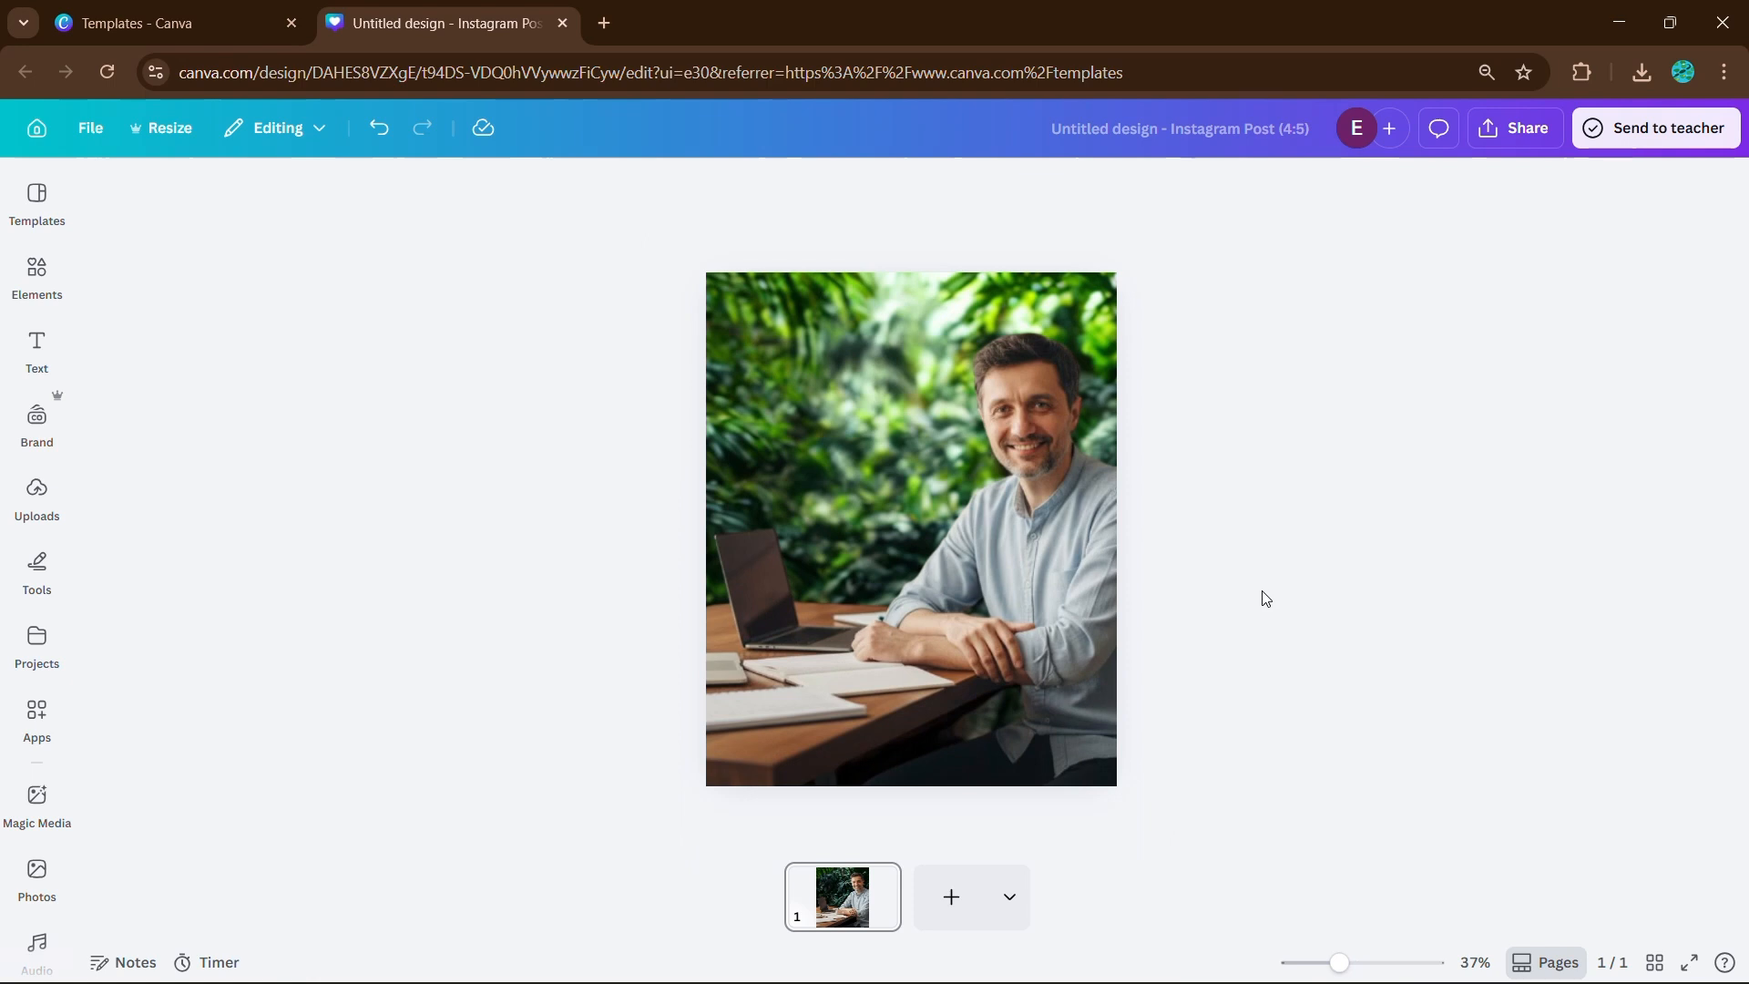
pyautogui.scroll(-1, 1057, 564)
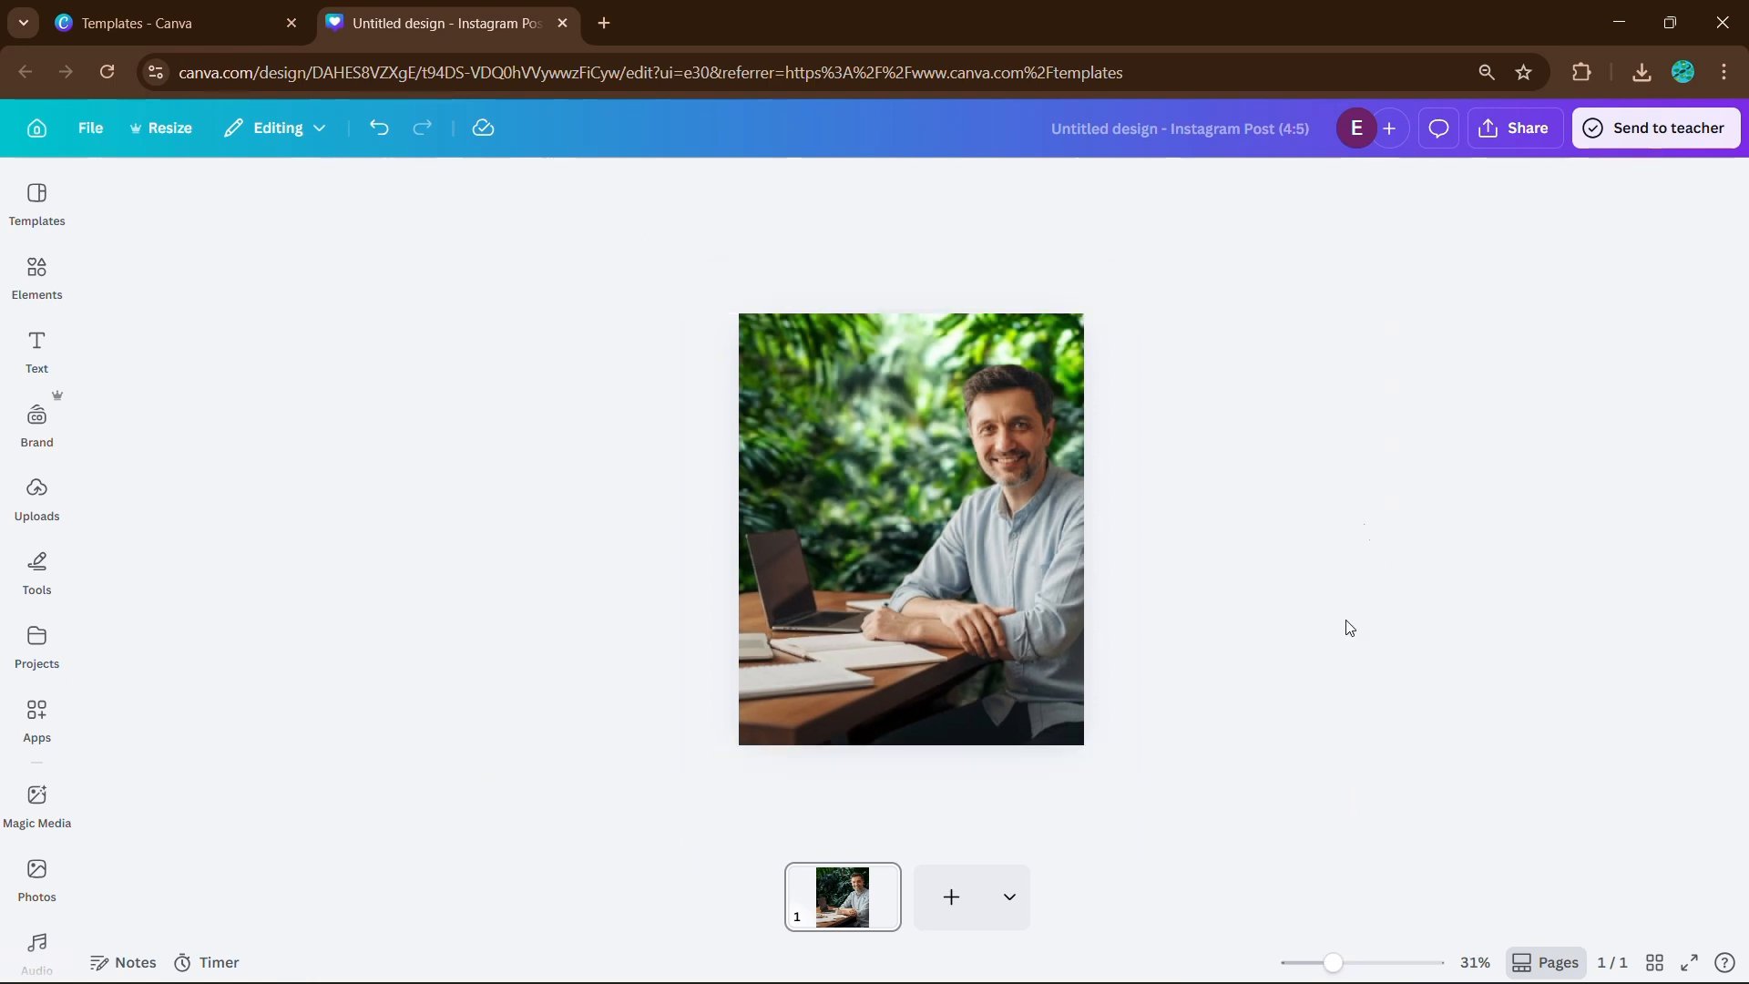
pyautogui.click(964, 500)
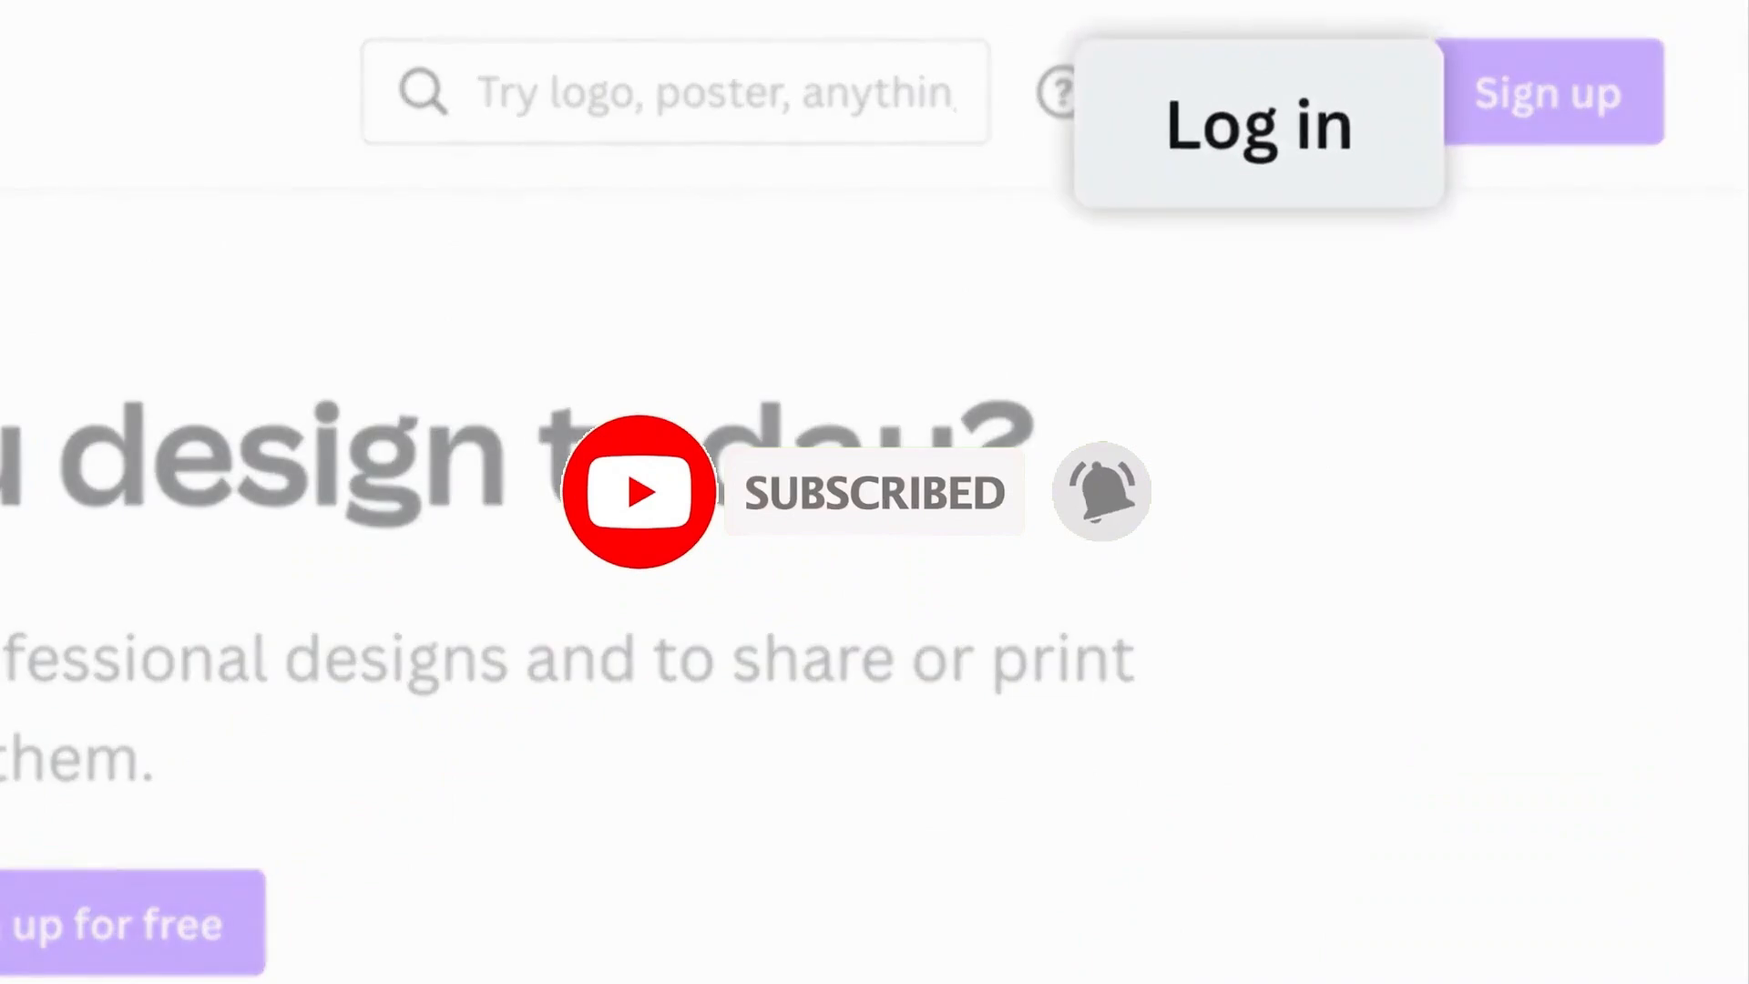
# Choose to log in with e-mail and enter the account e-mail address.
pyautogui.click(1279, 96)
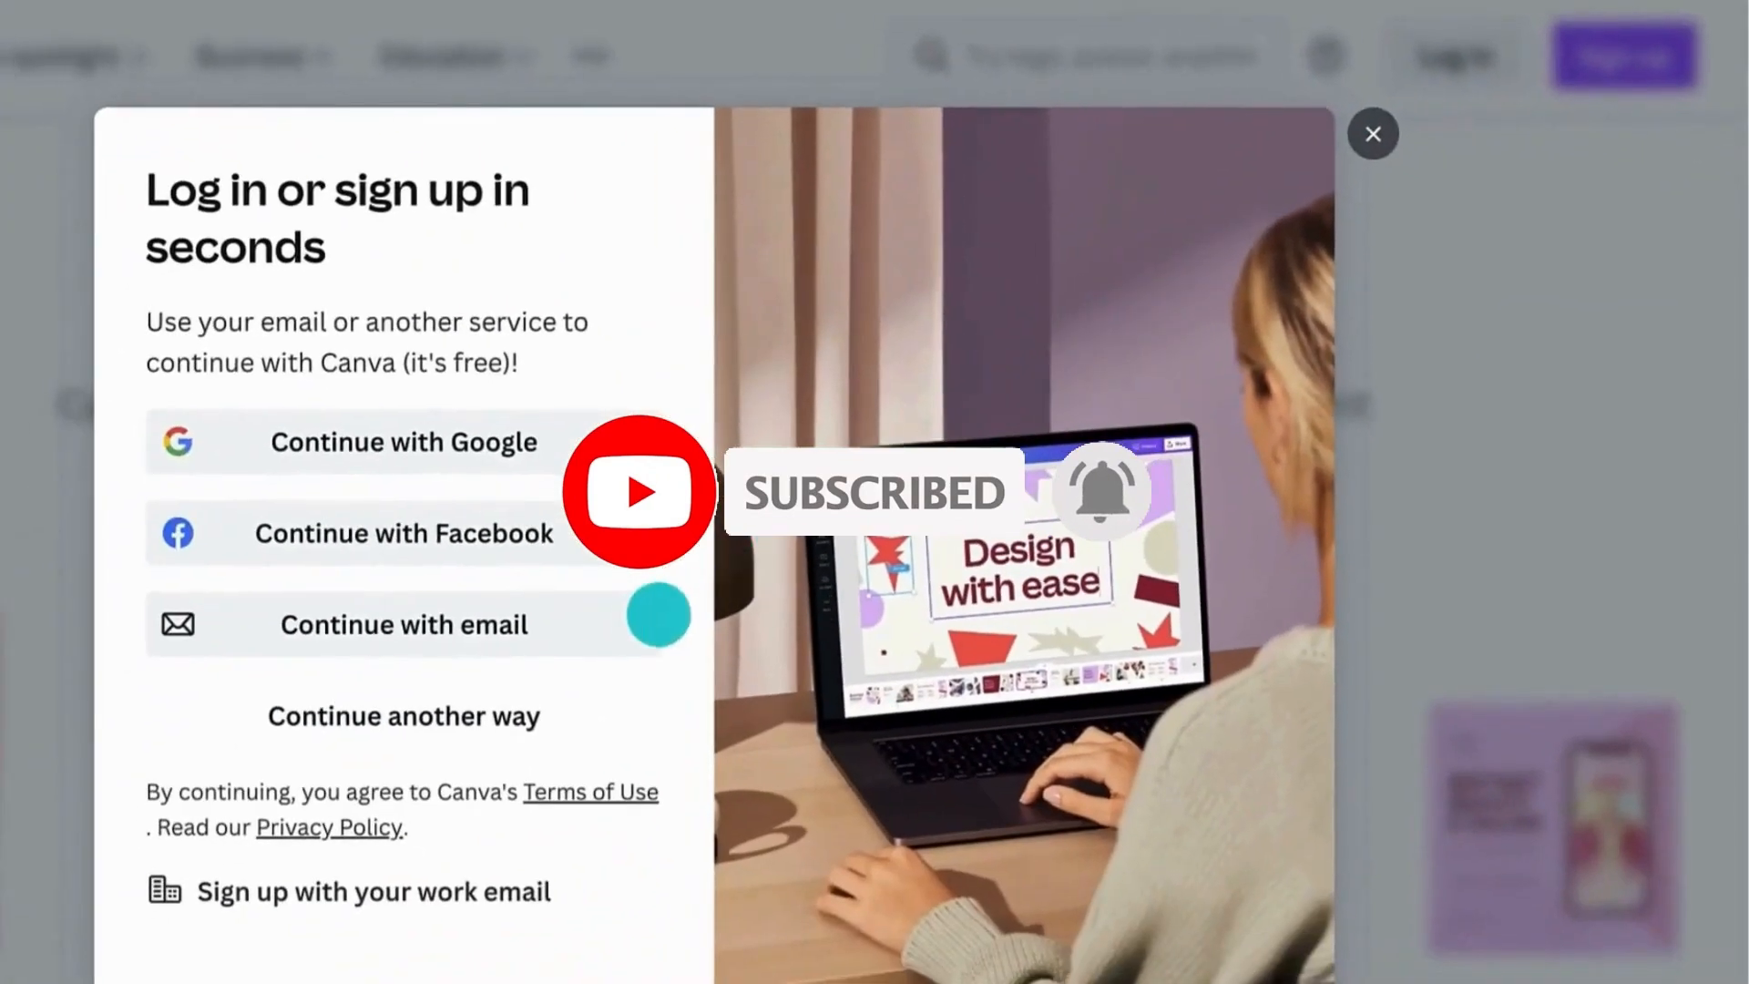
pyautogui.click(407, 757)
pyautogui.click(229, 401)
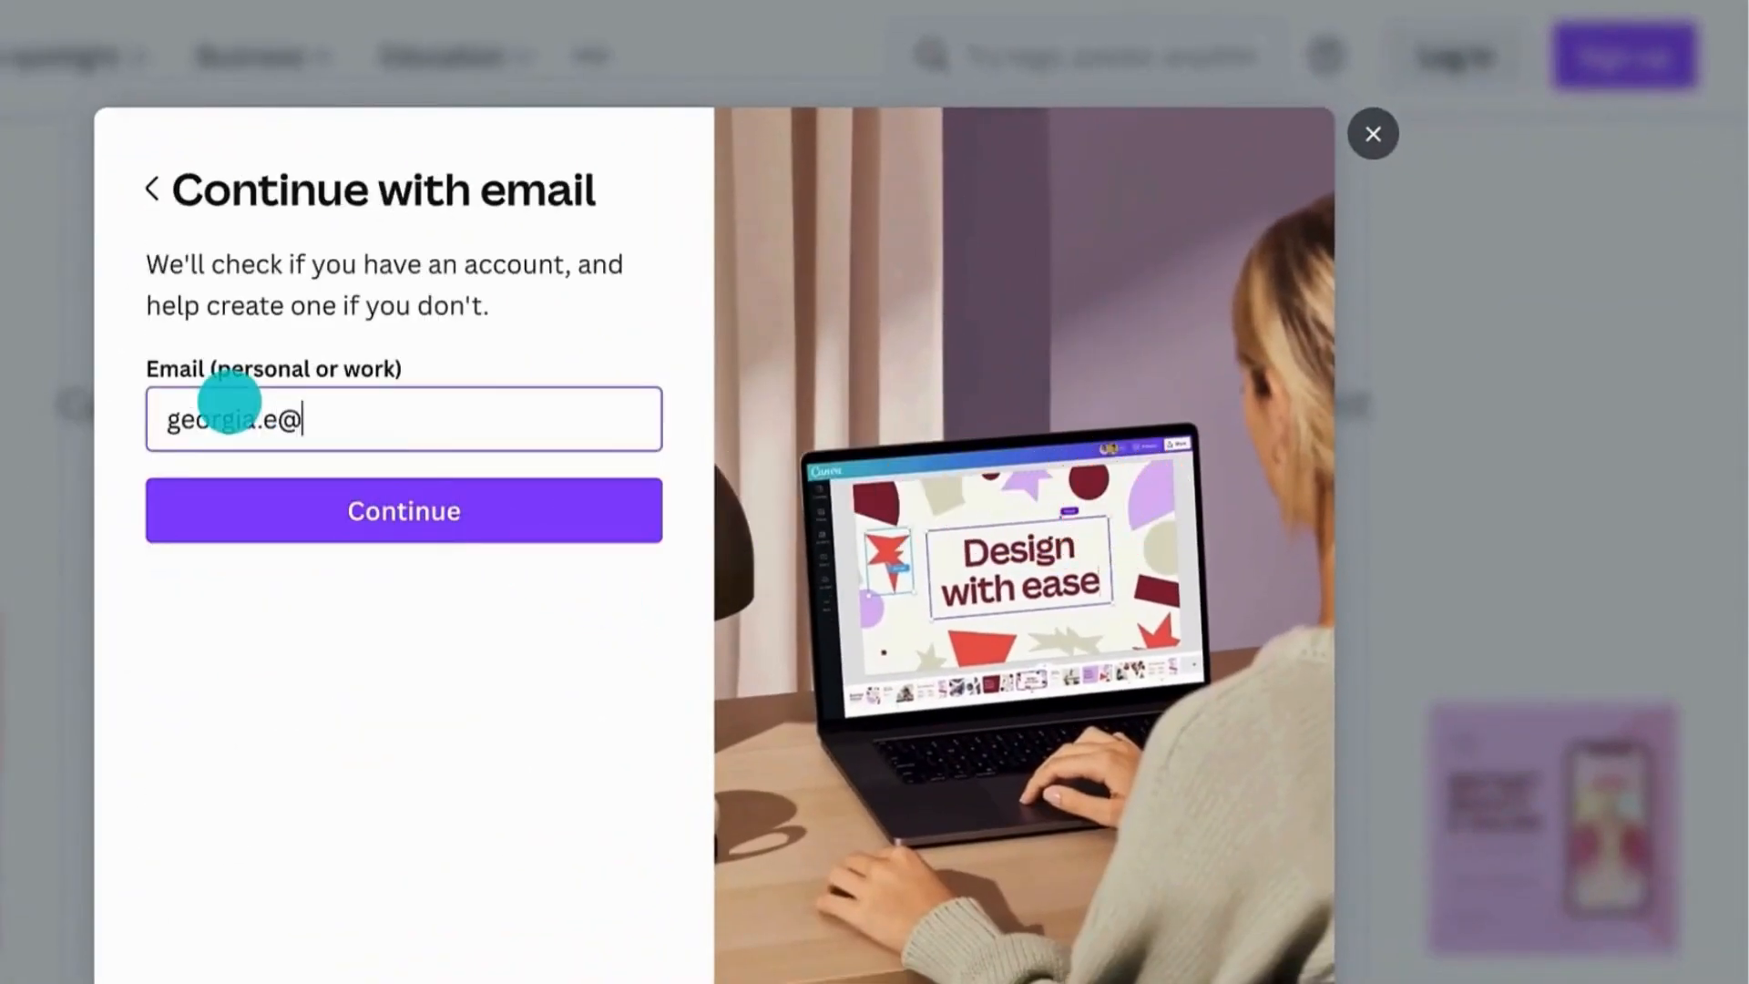